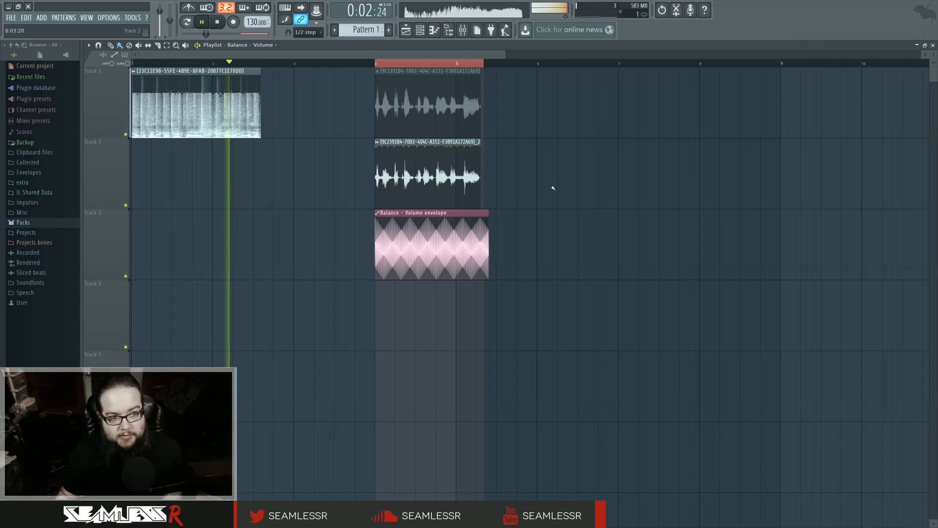
Play the selected section with the processed vocal and the Balance - Volume envelope from its start
{"action": "key", "text": "space"}
{"action": "left_click", "coordinate": [374, 64]}
{"action": "key", "text": "space"}
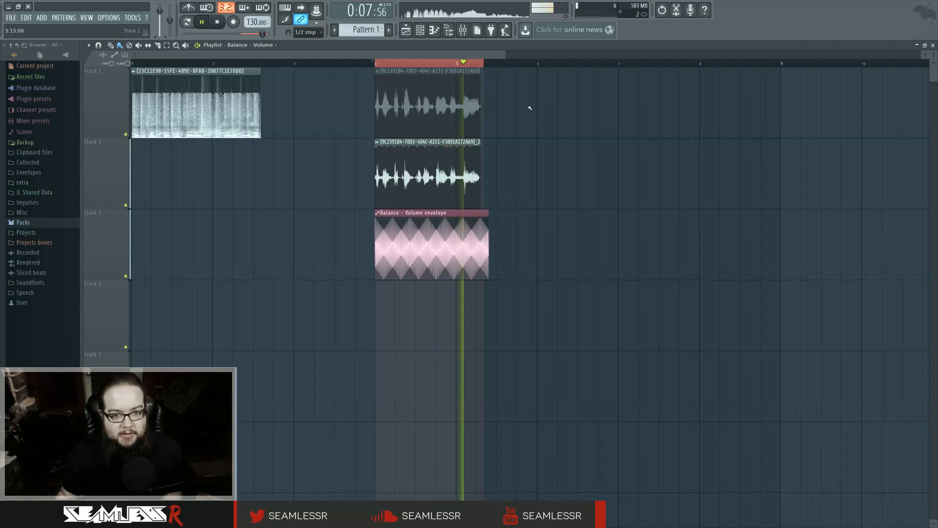
{"action": "key", "text": "space"}
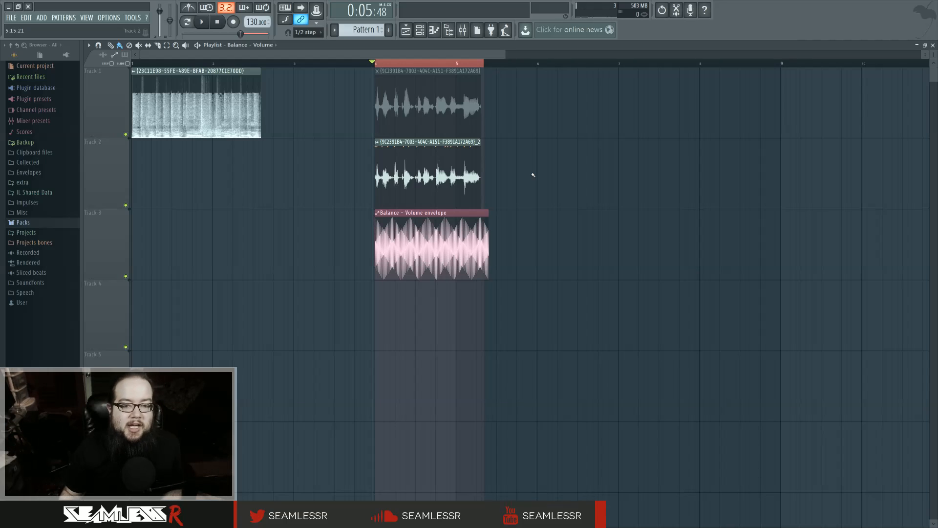
Inspect the Balance - Volume envelope's waveform up close and check the curve mode of its end point
{"action": "scroll", "coordinate": [400, 252], "scroll_direction": "up", "scroll_amount": 8}
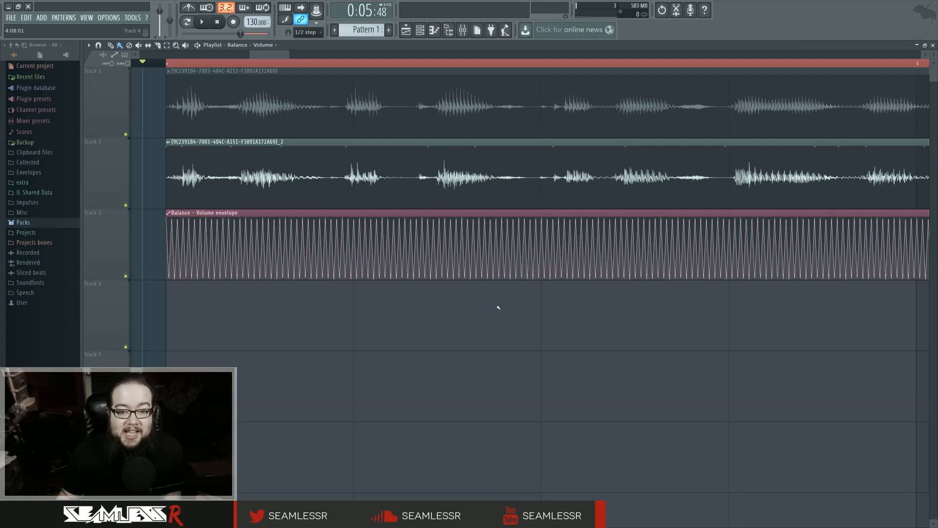
{"action": "scroll", "coordinate": [498, 308], "scroll_direction": "down", "scroll_amount": 3}
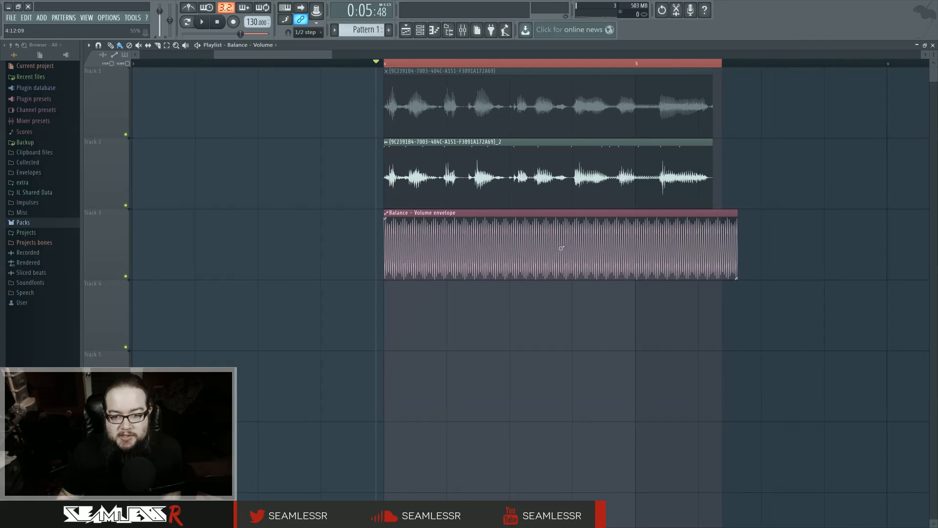
{"action": "right_click", "coordinate": [738, 281]}
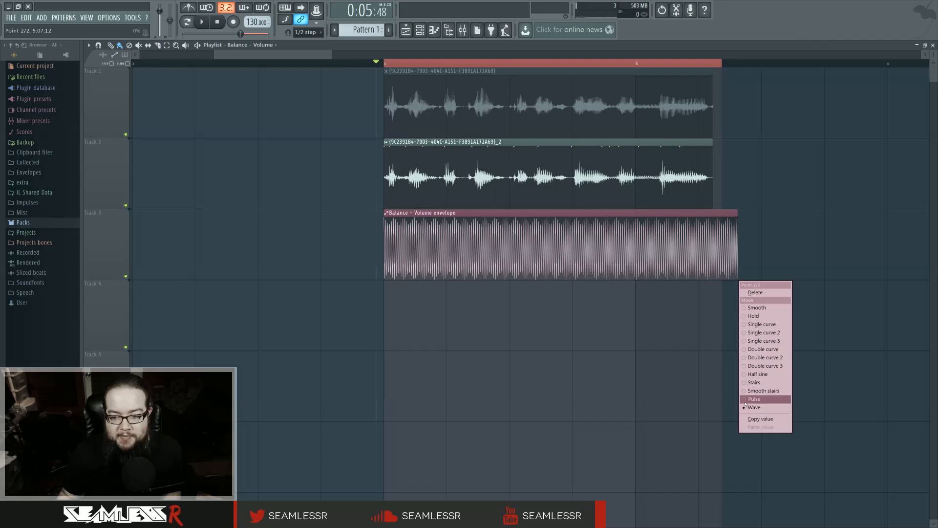
{"action": "left_click", "coordinate": [571, 315]}
{"action": "right_click", "coordinate": [726, 309]}
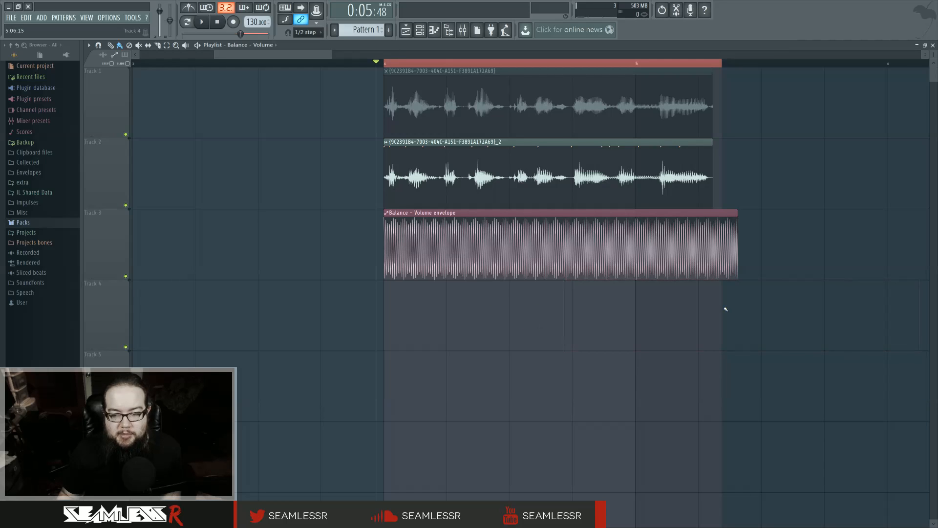
Place a copy of the Balance - Volume envelope clip on track 4 and make it unique
{"action": "left_click", "coordinate": [757, 313]}
{"action": "left_click", "coordinate": [756, 283]}
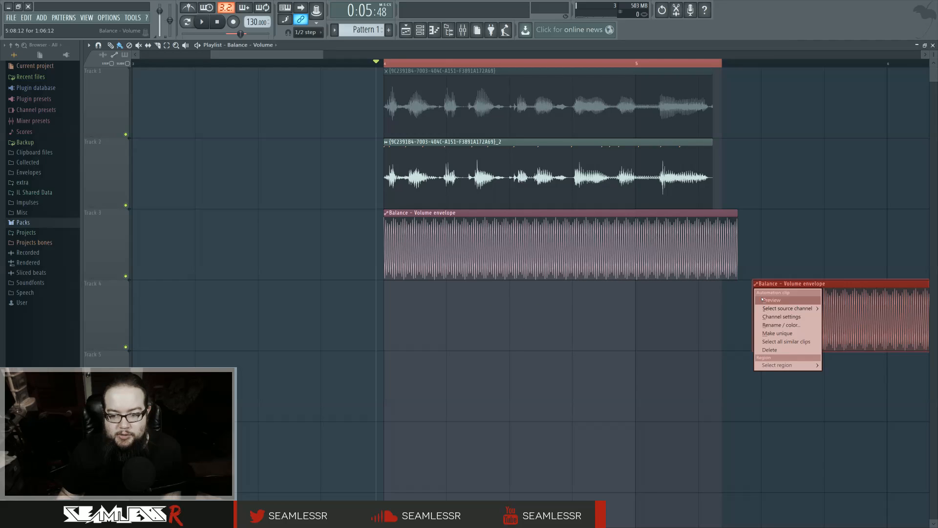
{"action": "left_click", "coordinate": [778, 334]}
Adjust the wave tension and end point of the envelope copy on track 4, and delete the copy
{"action": "left_click_drag", "start_coordinate": [683, 323], "coordinate": [197, 326]}
{"action": "left_click_drag", "start_coordinate": [604, 319], "coordinate": [629, 320]}
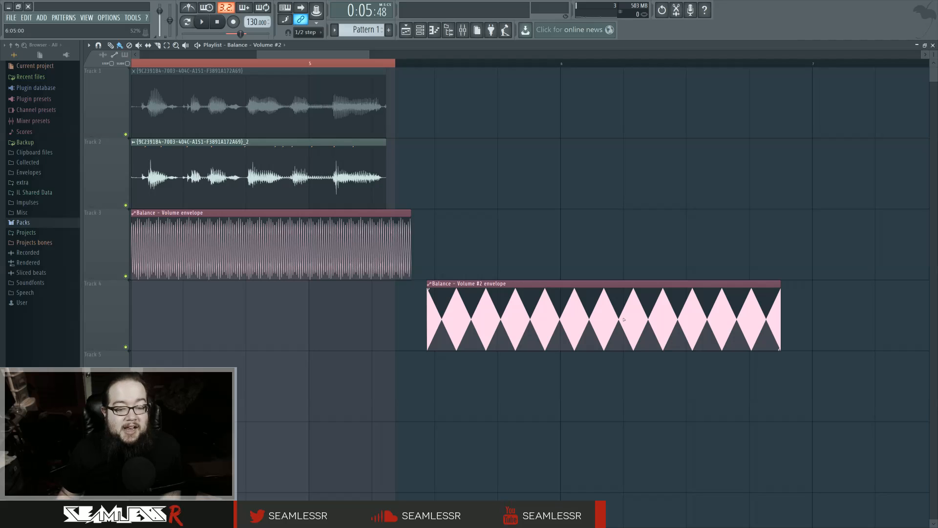
{"action": "mouse_move", "coordinate": [780, 349]}
{"action": "left_mouse_down"}
{"action": "mouse_move", "coordinate": [435, 340]}
{"action": "mouse_move", "coordinate": [780, 347]}
{"action": "left_mouse_up"}
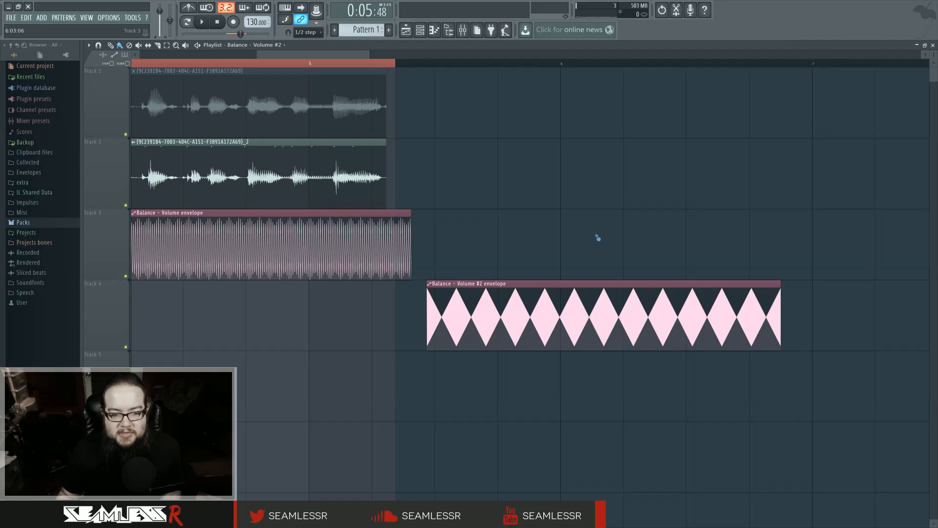
{"action": "right_click", "coordinate": [484, 298]}
{"action": "left_click_drag", "start_coordinate": [482, 297], "coordinate": [717, 323]}
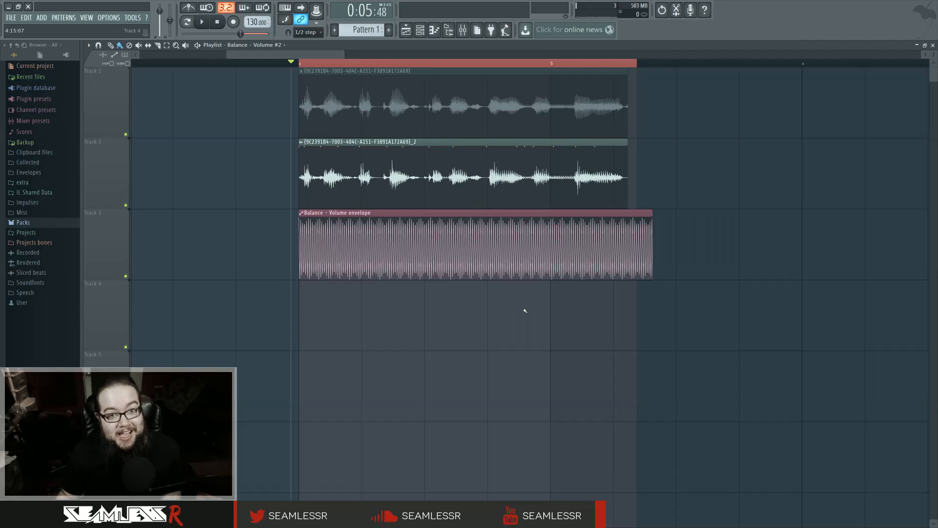
View the channel settings of the Balance - Volume envelope and of the original vocal clip on track 1
{"action": "double_click", "coordinate": [502, 214]}
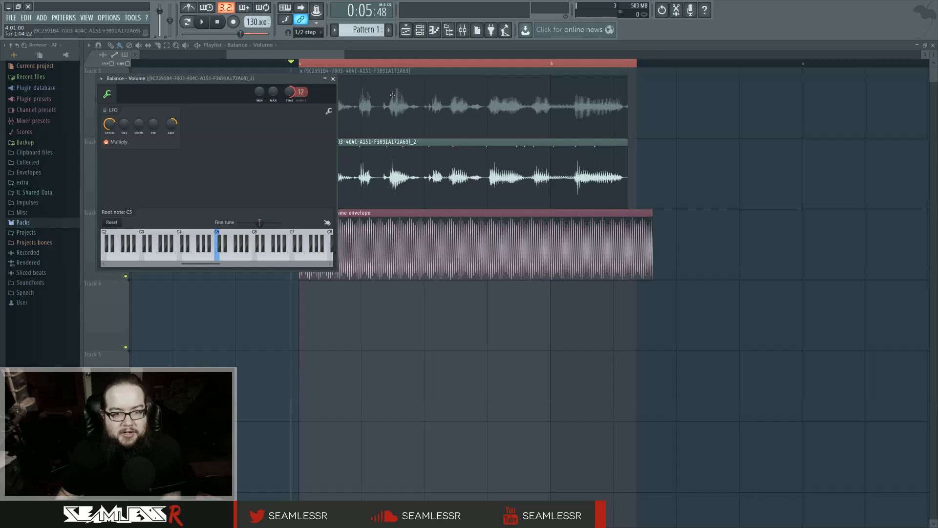
{"action": "double_click", "coordinate": [393, 94]}
{"action": "right_click", "coordinate": [218, 113]}
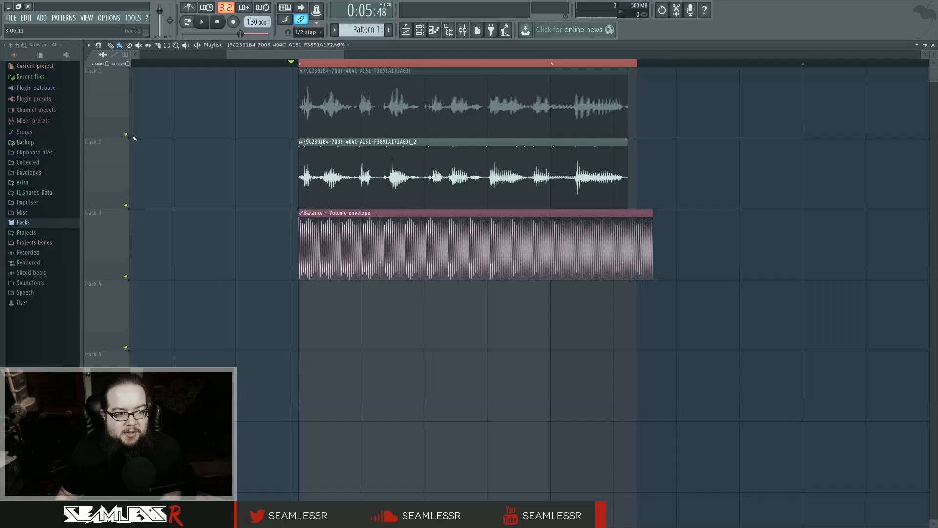
Solo track 1, unmute its original vocal clip and play the section
{"action": "right_click", "coordinate": [125, 134]}
{"action": "key", "text": "space"}
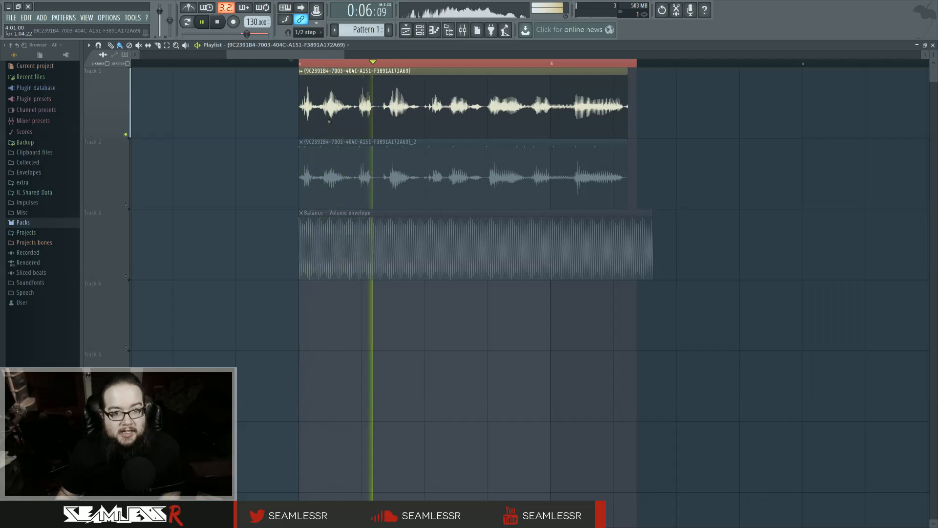
{"action": "key", "text": "space"}
Enable track 2 with its vocal clip, bypass all four effects on Insert 3, and play the dry vocal
{"action": "left_click", "coordinate": [126, 205]}
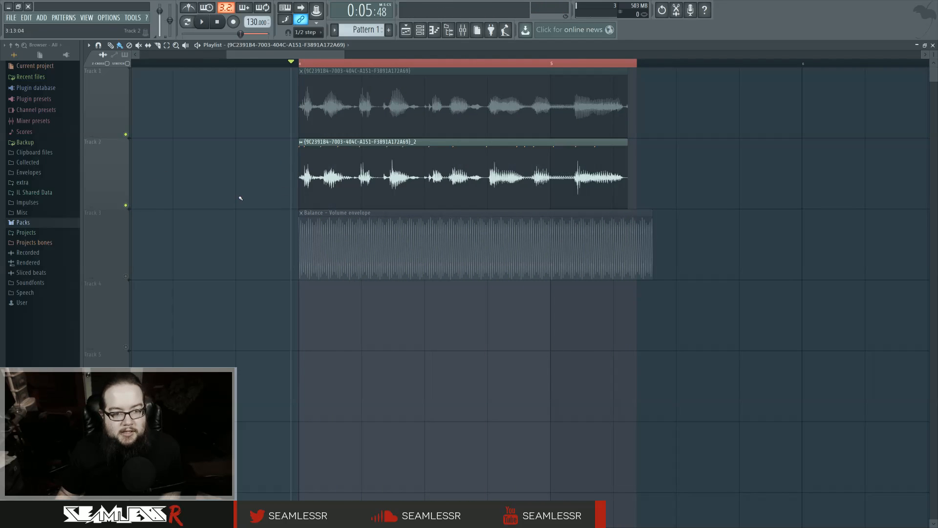
{"action": "left_click", "coordinate": [463, 33]}
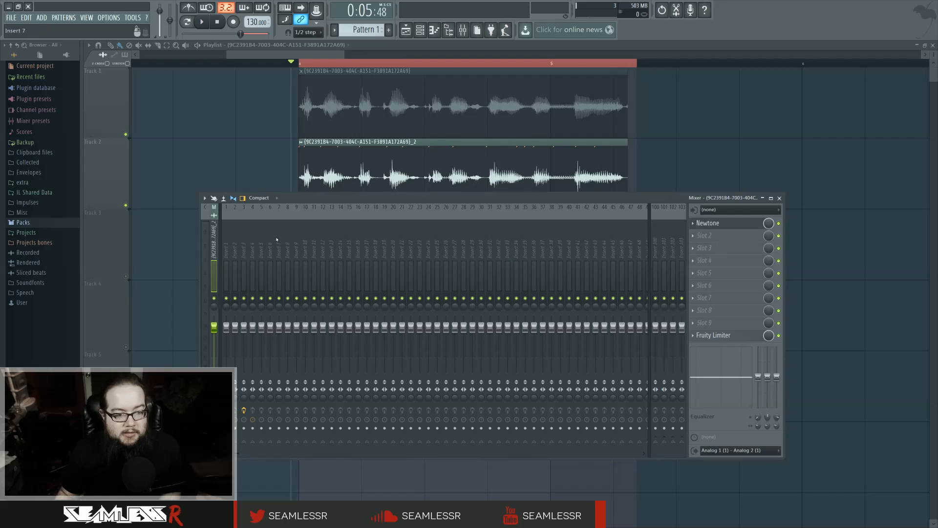
{"action": "left_click_drag", "start_coordinate": [261, 240], "coordinate": [246, 241]}
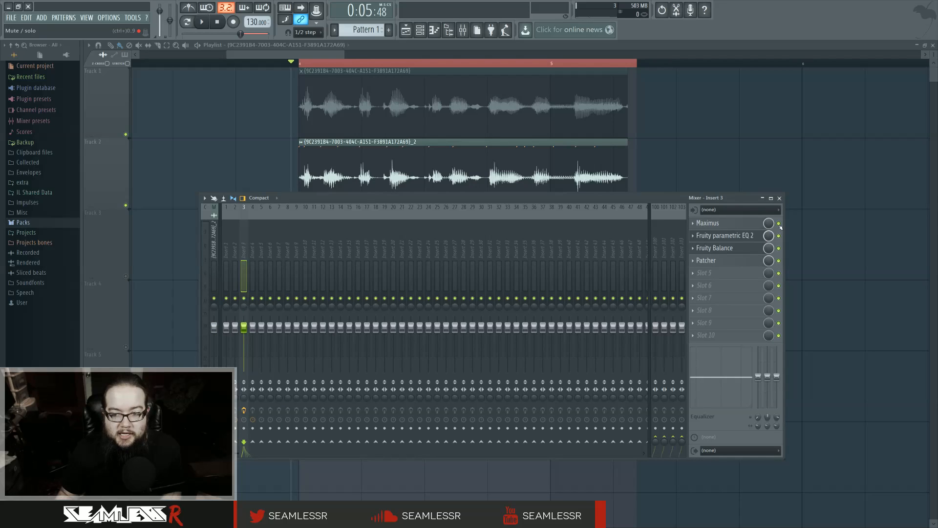
{"action": "key", "text": "space"}
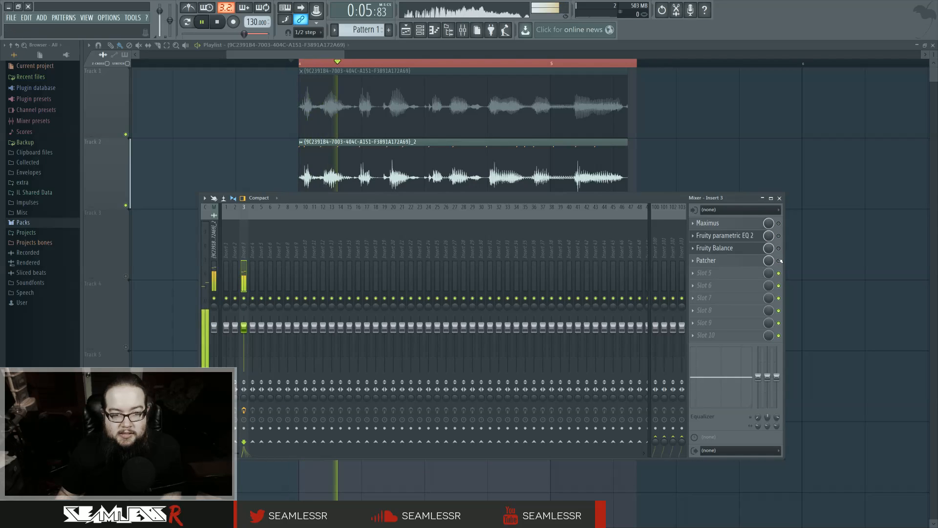
{"action": "key", "text": "space"}
Reset the time-stretching pitch of the vocal clip on track 2 and play the section
{"action": "double_click", "coordinate": [373, 159]}
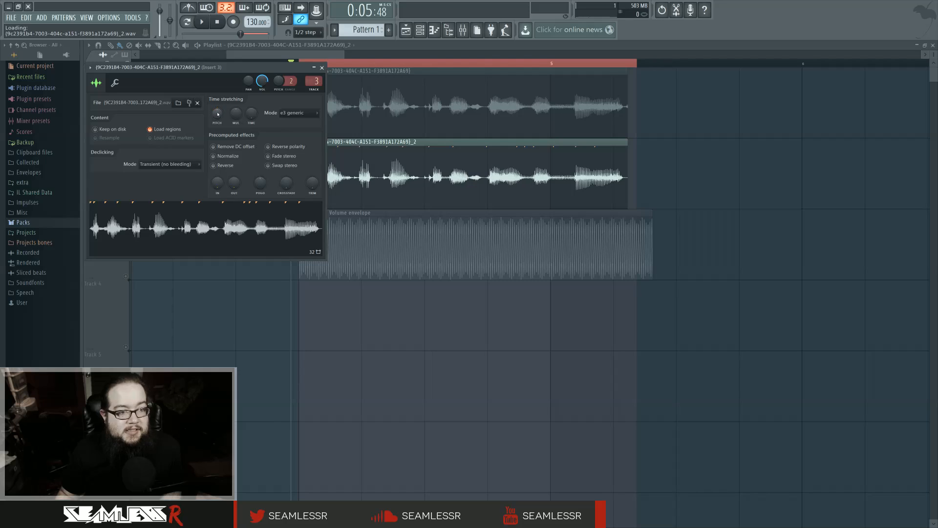
{"action": "key", "text": "space"}
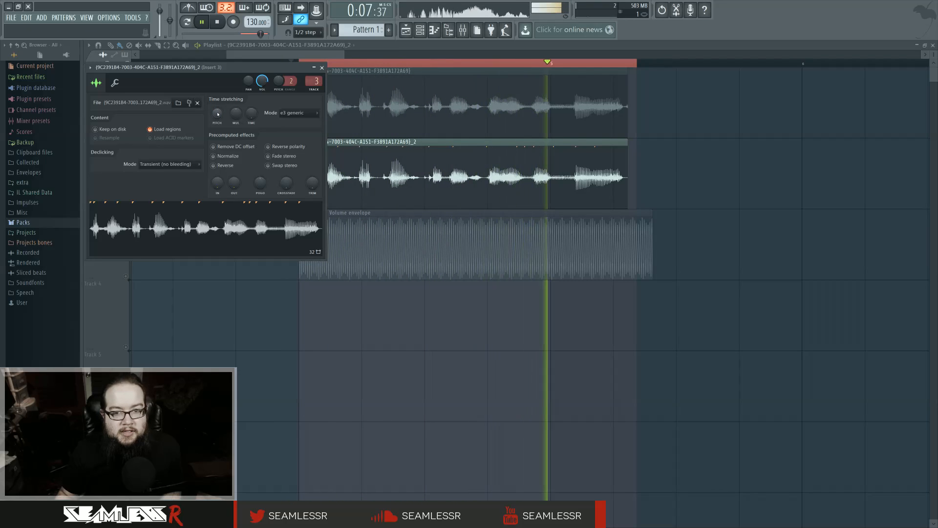
{"action": "key", "text": "space"}
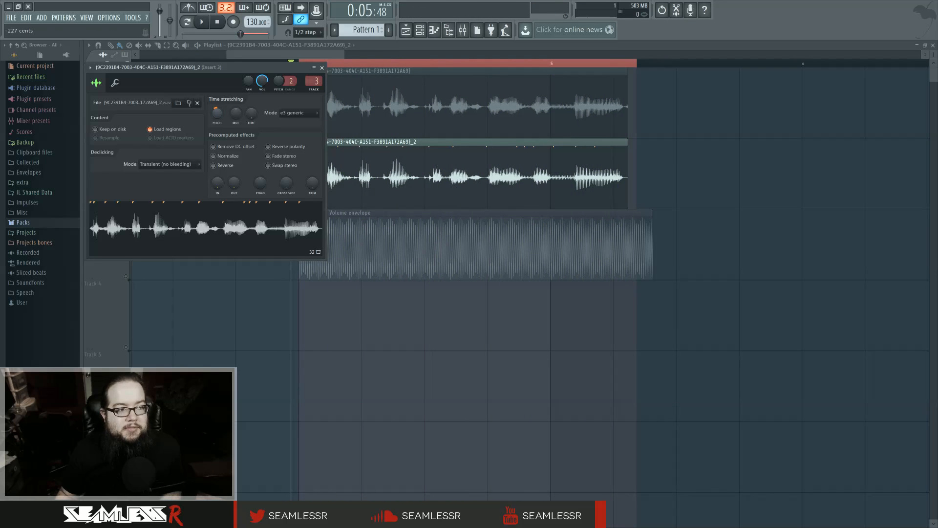
Lower the track 2 clip's time-stretching pitch again, play the section, and close its channel settings
{"action": "key", "text": "space"}
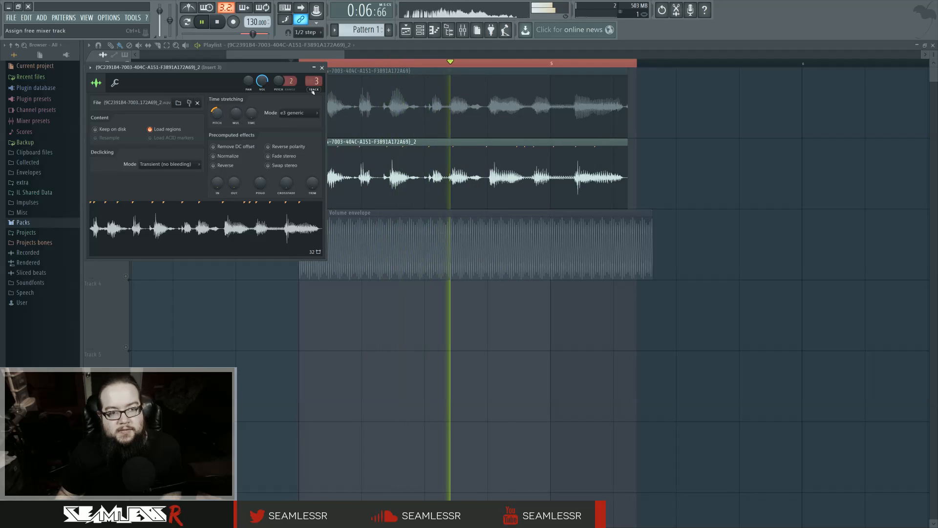
{"action": "key", "text": "space"}
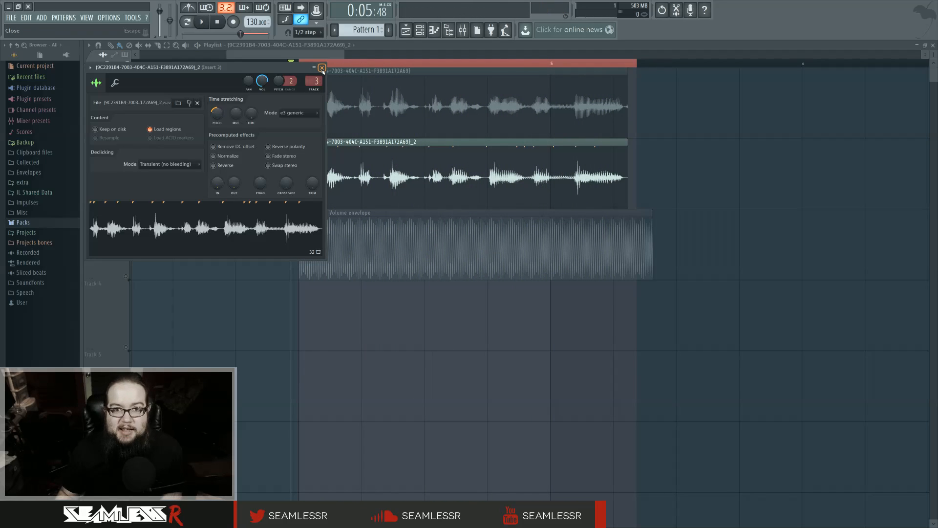
{"action": "left_click", "coordinate": [322, 68]}
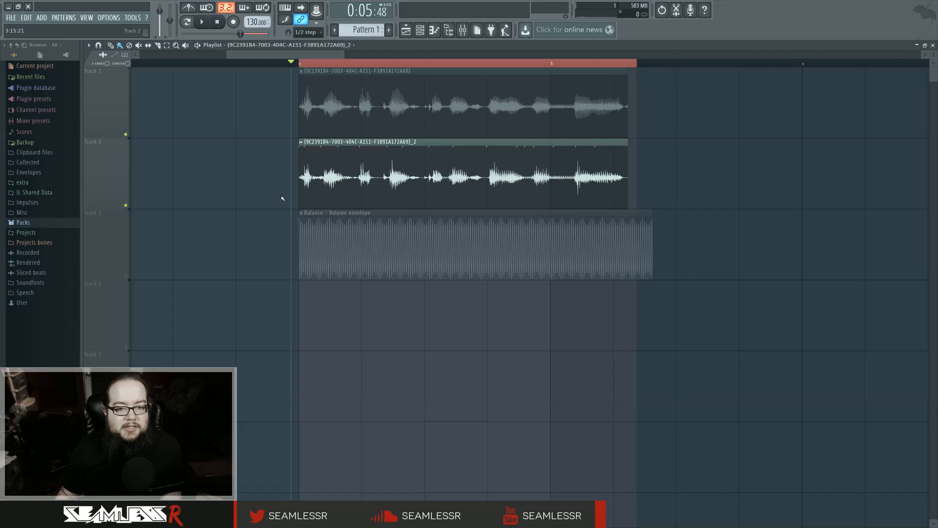
Enable track 3 and Fruity Balance on Insert 3, and play the vocal with the volume envelope
{"action": "left_click", "coordinate": [126, 275]}
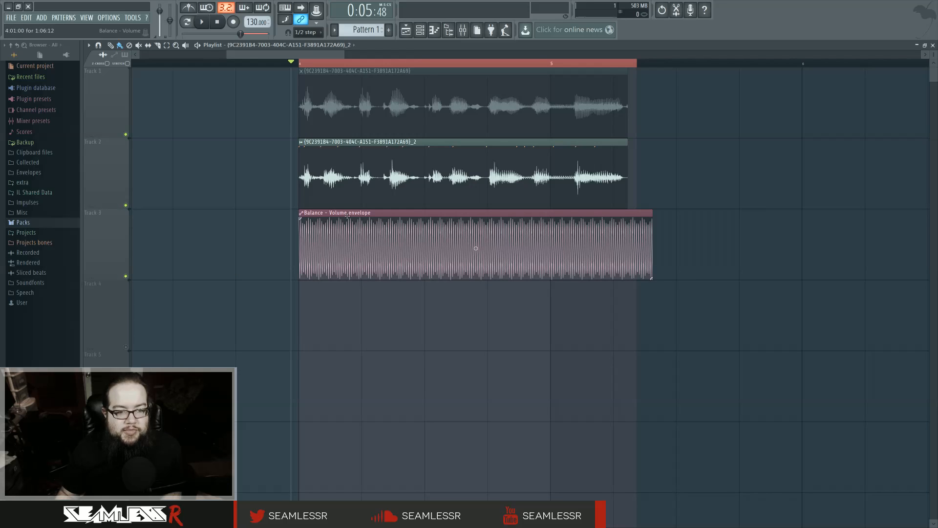
{"action": "left_click", "coordinate": [466, 30]}
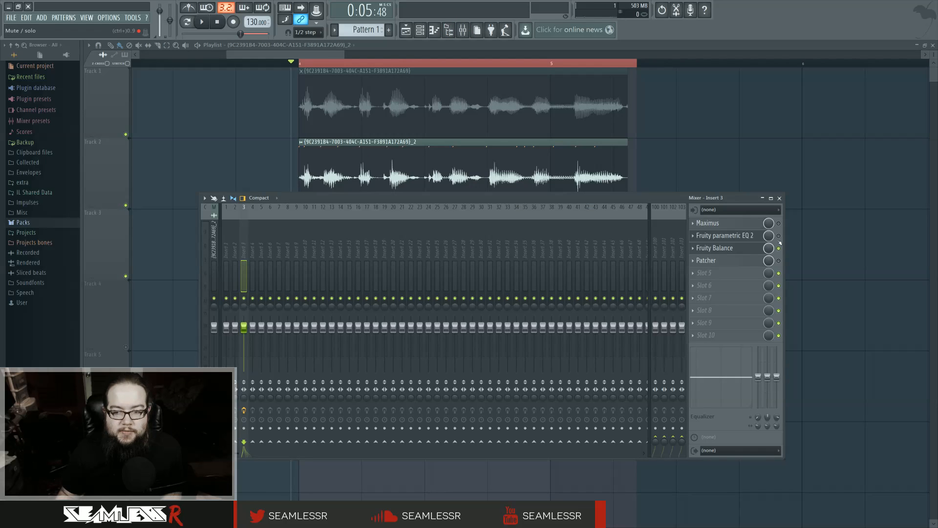
{"action": "key", "text": "F9"}
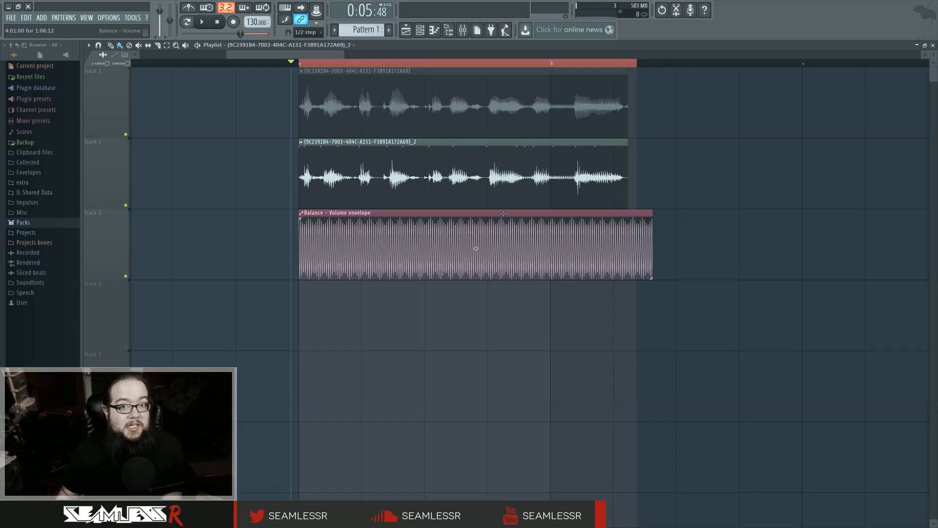
{"action": "key", "text": "space"}
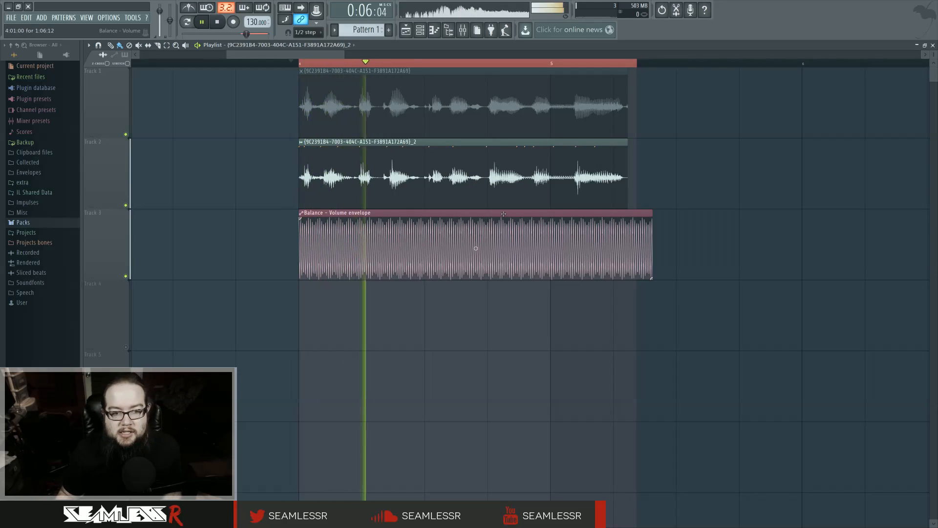
{"action": "key", "text": "space"}
Lengthen the Balance - Volume envelope with its time stretch setting and play the section with the slower modulation
{"action": "double_click", "coordinate": [504, 214]}
{"action": "left_click_drag", "start_coordinate": [292, 95], "coordinate": [294, 94]}
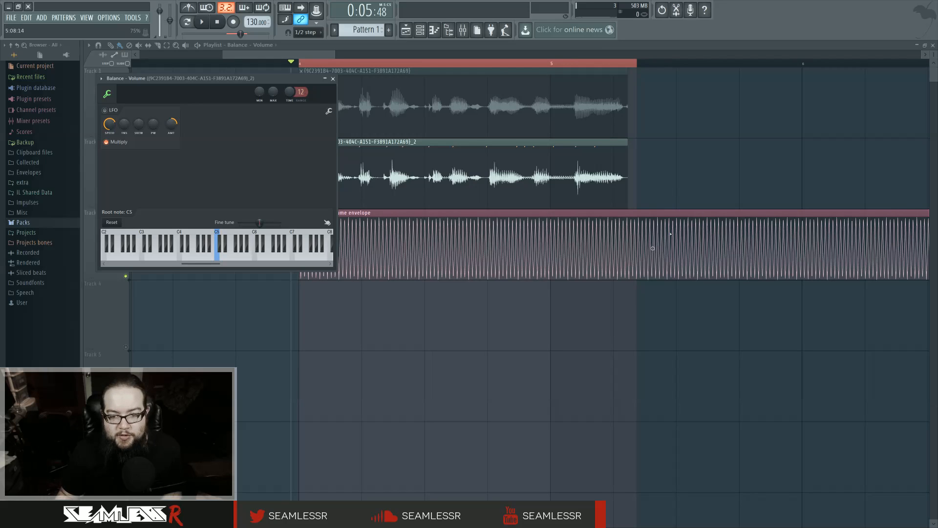
{"action": "key", "text": "space"}
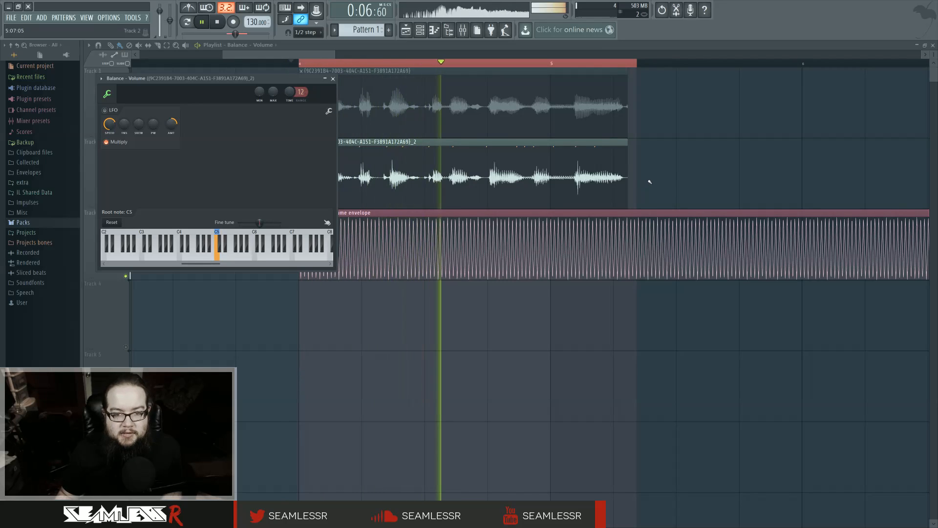
{"action": "key", "text": "space"}
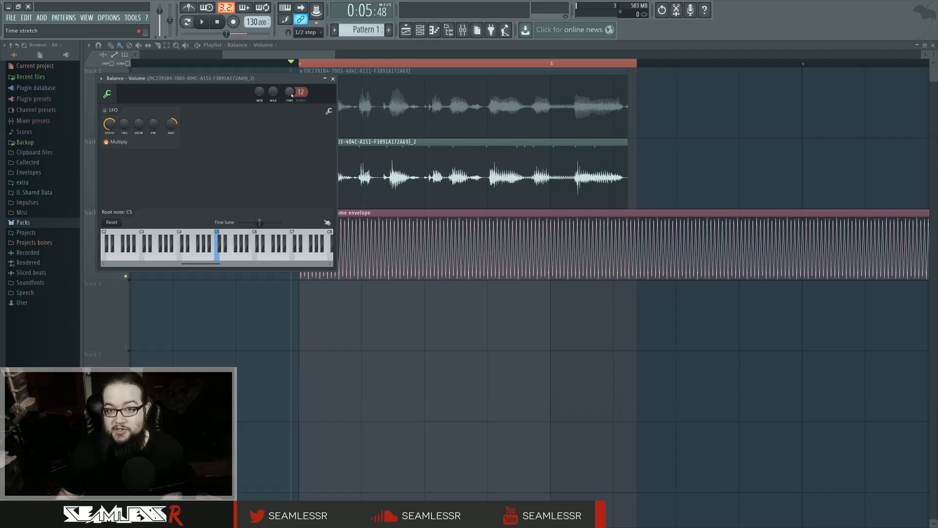
Shorten the Balance - Volume envelope's time stretch, play the section with the faster modulation, and close the envelope's settings
{"action": "left_click_drag", "start_coordinate": [291, 96], "coordinate": [308, 137]}
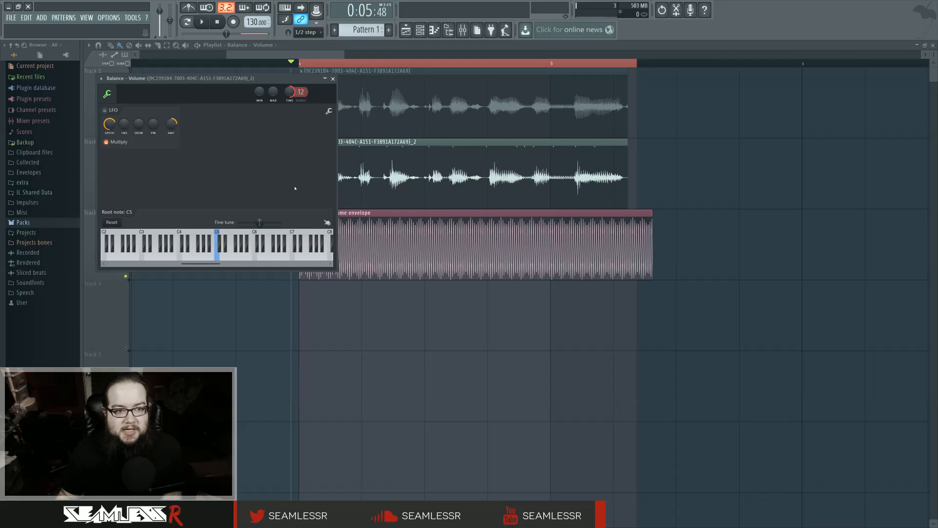
{"action": "key", "text": "space"}
{"action": "left_click_drag", "start_coordinate": [291, 91], "coordinate": [292, 57]}
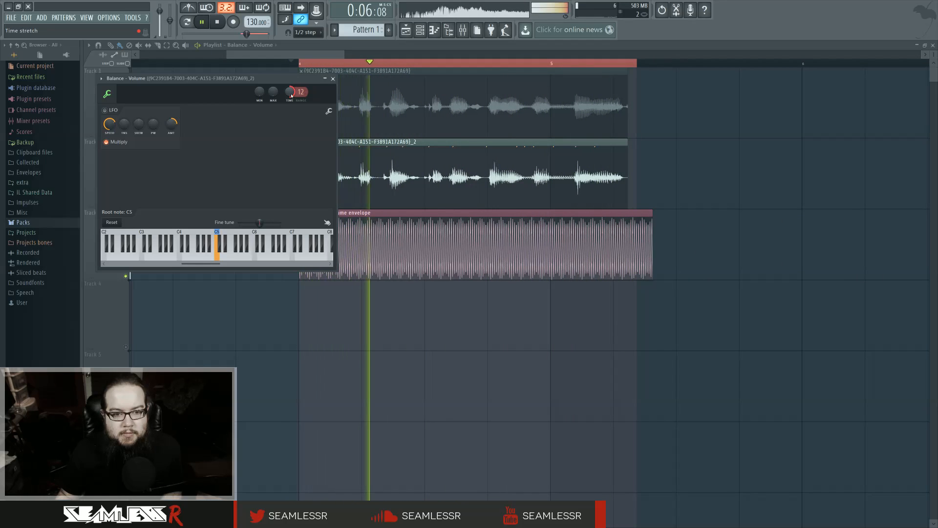
{"action": "key", "text": "space"}
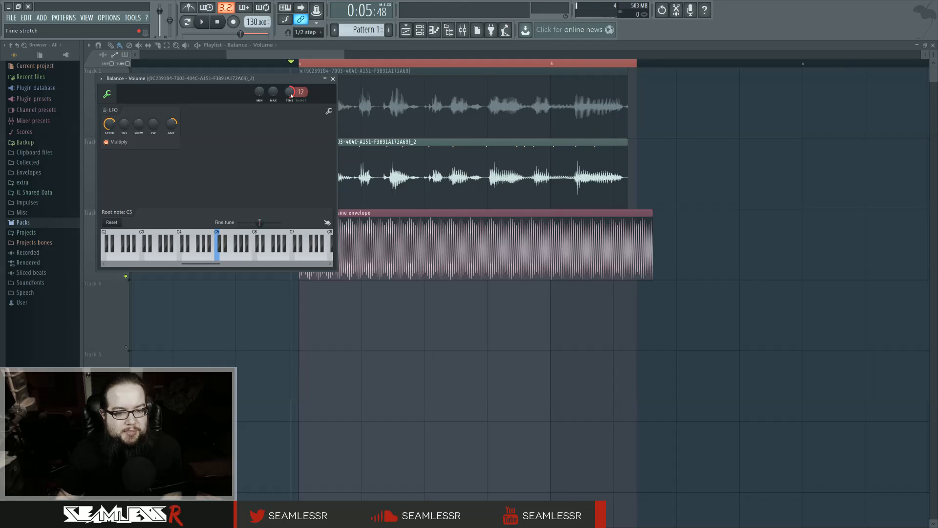
{"action": "left_click", "coordinate": [333, 79]}
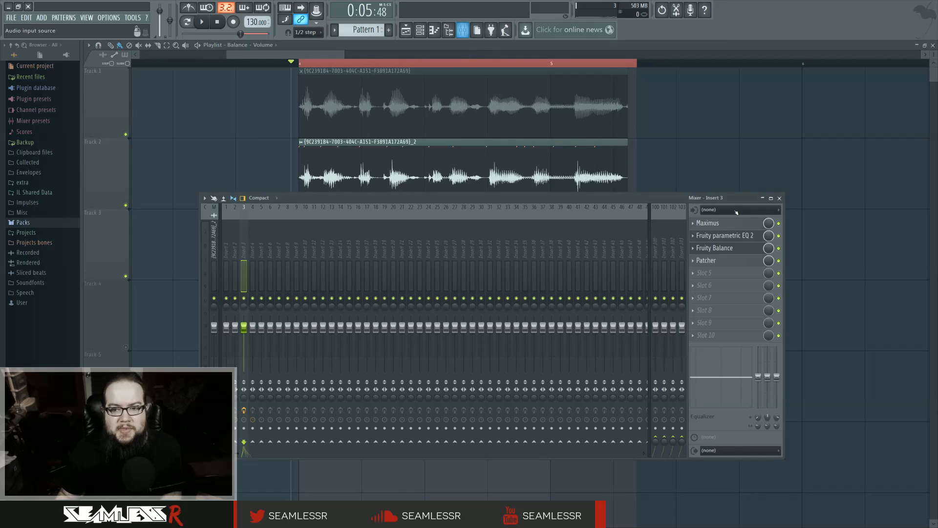
Enable Maximus, Fruity parametric EQ 2 and Patcher on Insert 3, and open Maximus
{"action": "left_click", "coordinate": [463, 29]}
{"action": "left_click", "coordinate": [741, 225]}
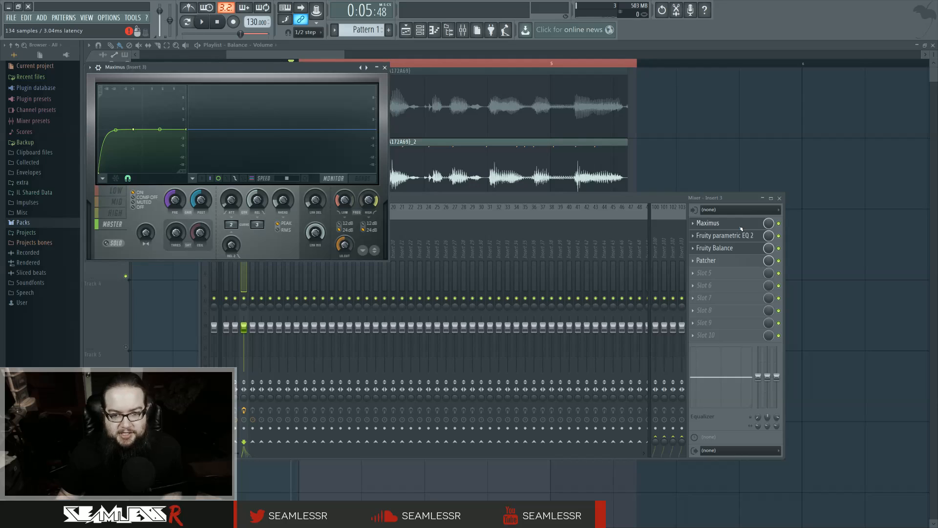
Bypass Maximus on Insert 3 and play the vocal without it
{"action": "left_click", "coordinate": [779, 225]}
{"action": "key", "text": "space"}
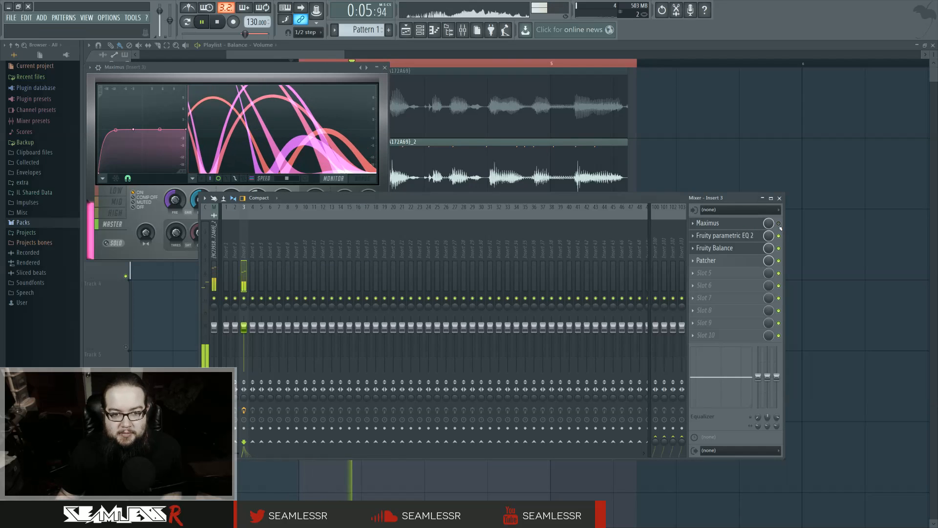
{"action": "key", "text": "space"}
Open Fruity parametric EQ 2, Fruity Balance and Patcher on Insert 3, and play the vocal through the full chain
{"action": "left_click", "coordinate": [752, 236]}
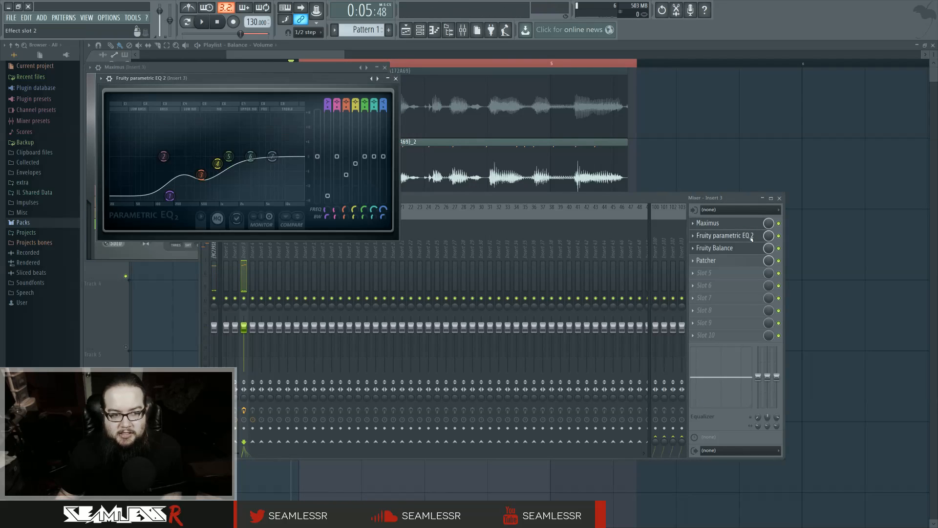
{"action": "left_click", "coordinate": [742, 250]}
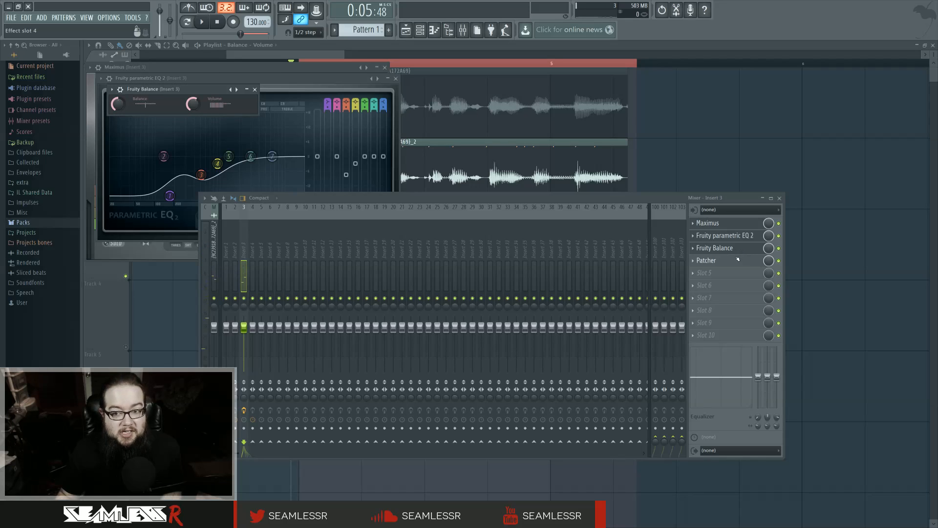
{"action": "left_click", "coordinate": [738, 260]}
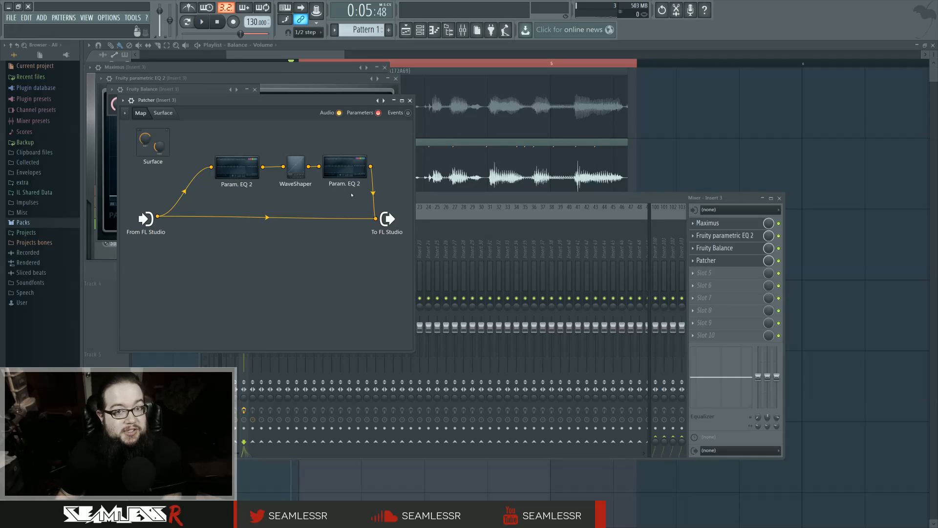
{"action": "key", "text": "space"}
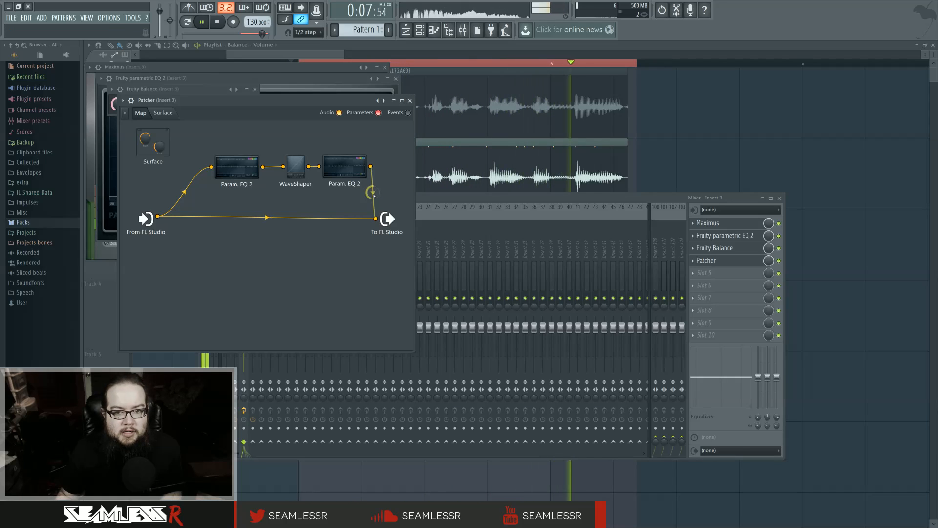
{"action": "key", "text": "space"}
{"action": "key", "text": "space"}
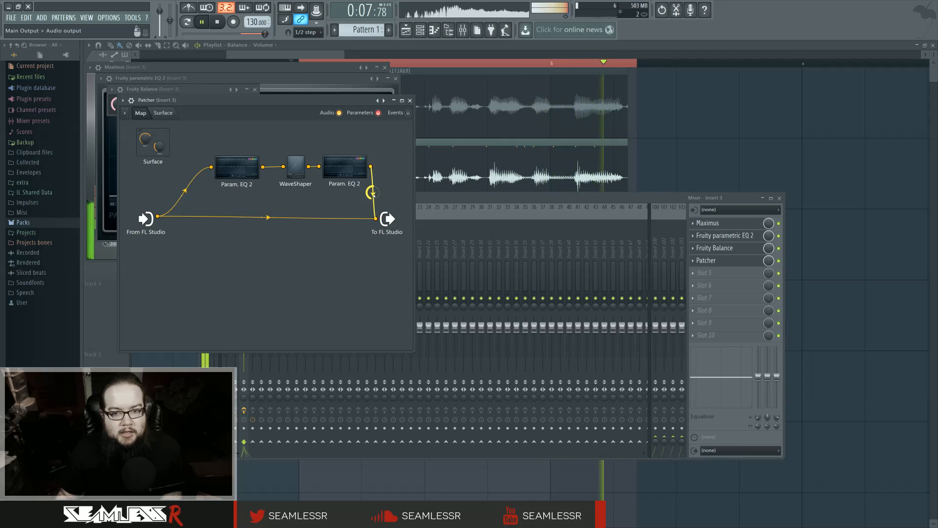
{"action": "key", "text": "space"}
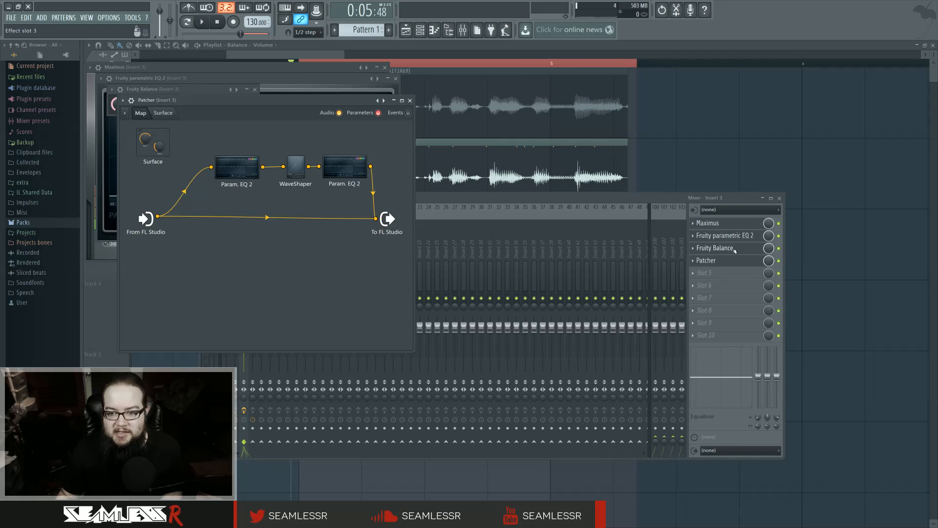
Move Fruity Balance below Patcher on Insert 3, play the vocal, and restore the original effect order
{"action": "left_click_drag", "start_coordinate": [723, 249], "coordinate": [735, 262]}
{"action": "key", "text": "space"}
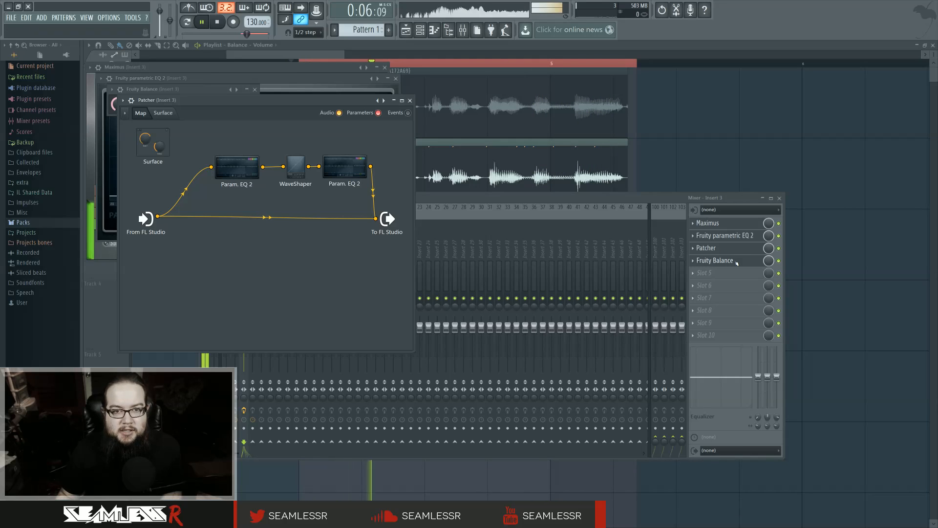
{"action": "key", "text": "space"}
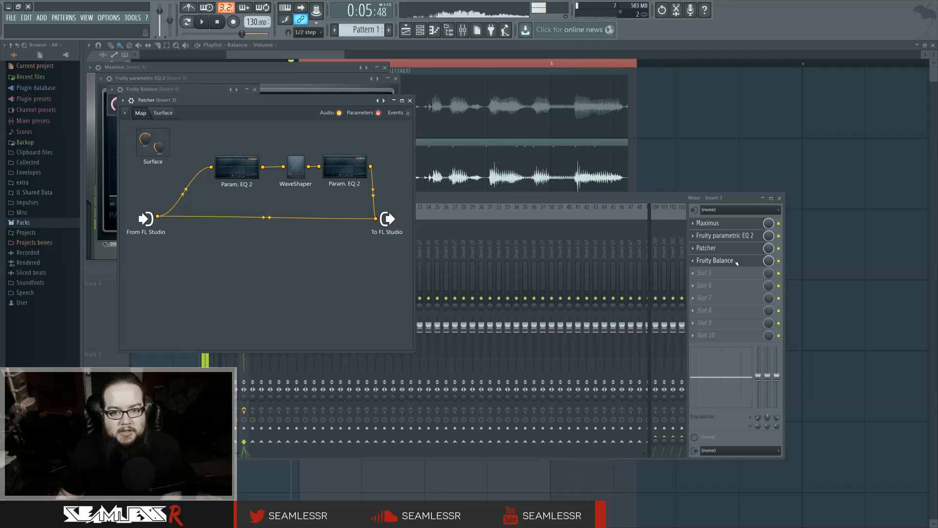
{"action": "left_click_drag", "start_coordinate": [736, 264], "coordinate": [737, 251]}
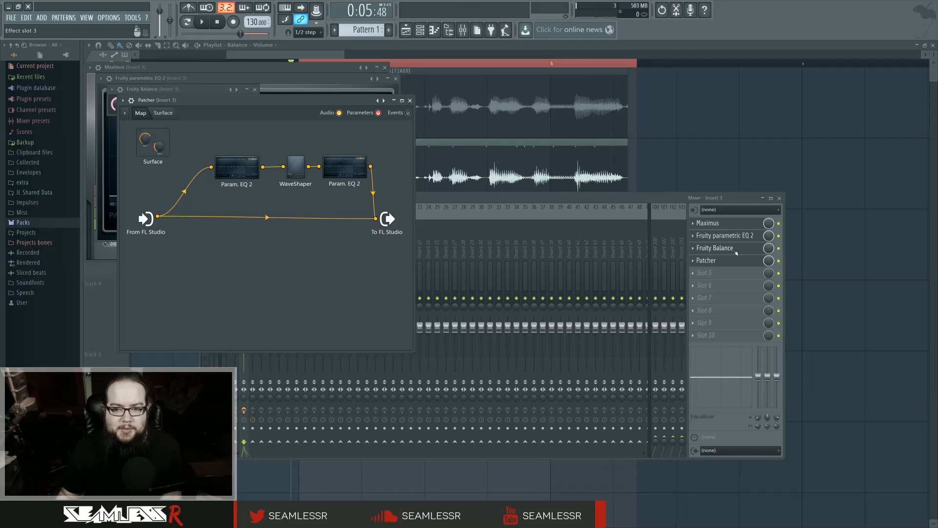
Bypass Fruity Balance on Insert 3 and play the vocal without the volume modulation
{"action": "left_click", "coordinate": [779, 248]}
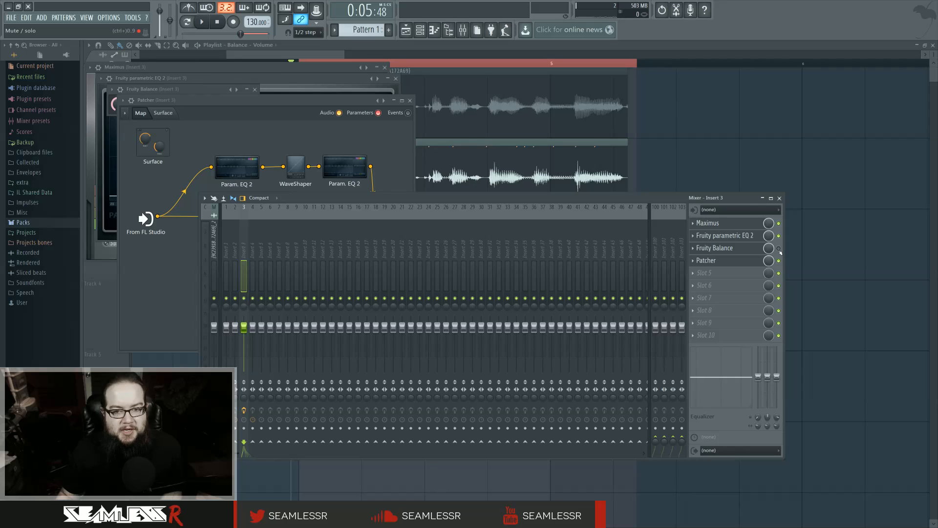
{"action": "key", "text": "space"}
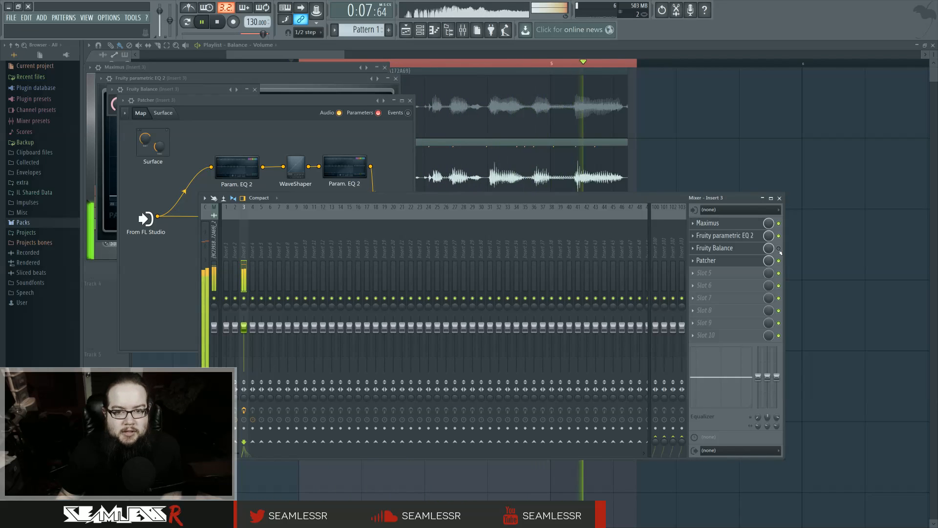
{"action": "key", "text": "space"}
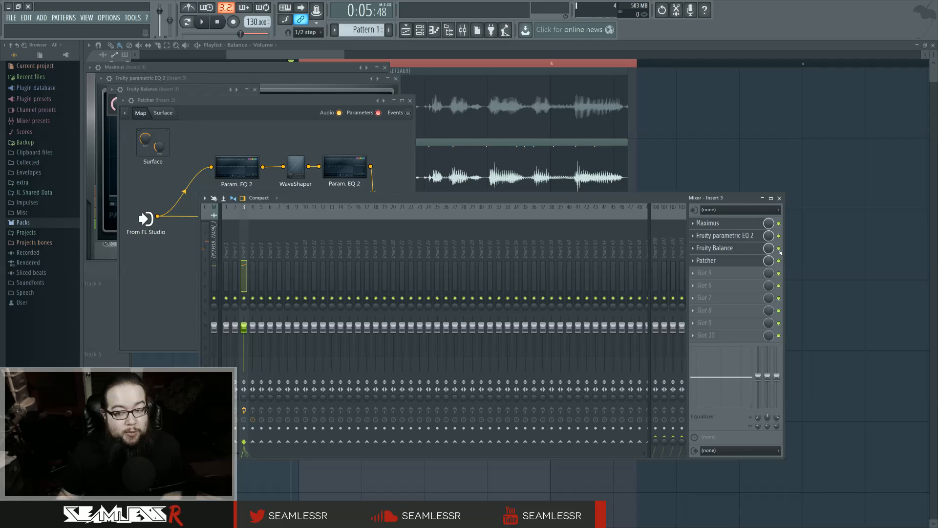
Open the first Param. EQ 2 in Patcher, examine its bands while playing the vocal, and close it
{"action": "left_click", "coordinate": [237, 168]}
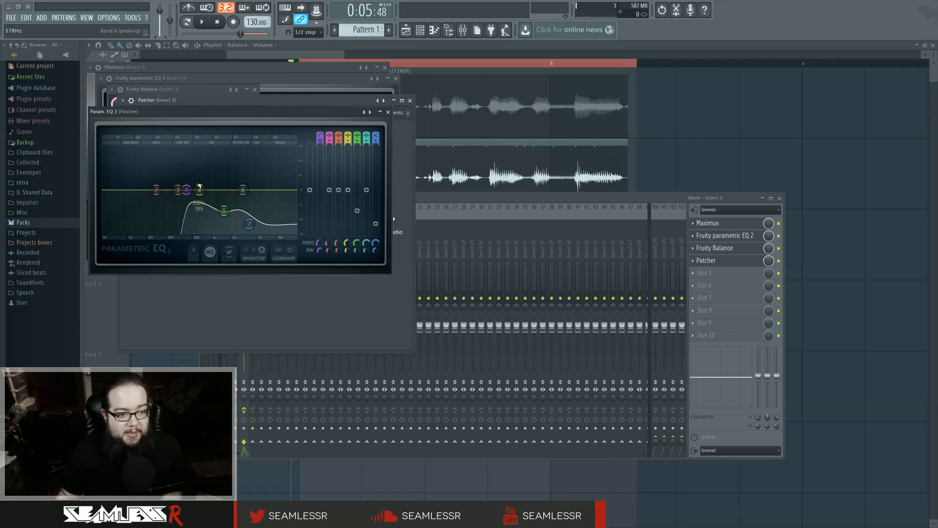
{"action": "key", "text": "space"}
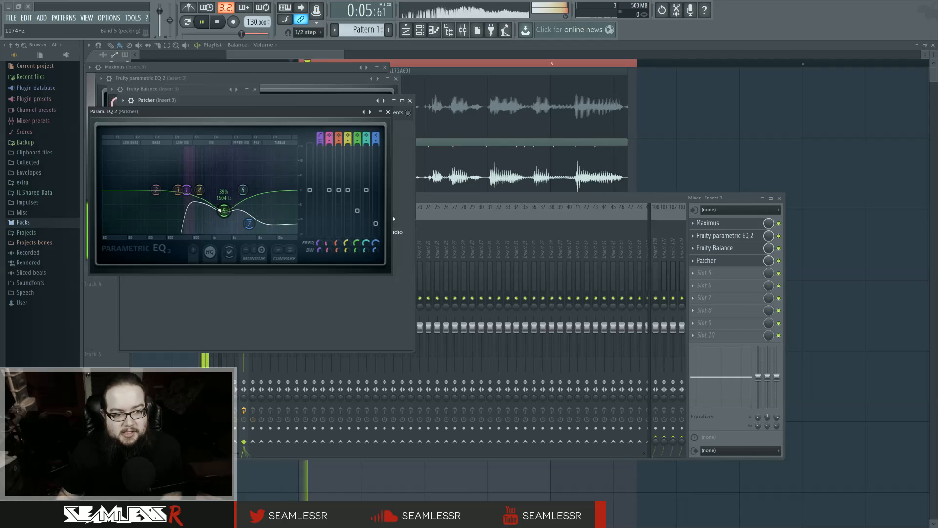
{"action": "key", "text": "space"}
{"action": "left_click", "coordinate": [388, 112]}
Examine WaveShaper's distortion curve and the second Param. EQ 2's bands in Patcher, closing each plugin
{"action": "left_click", "coordinate": [295, 167]}
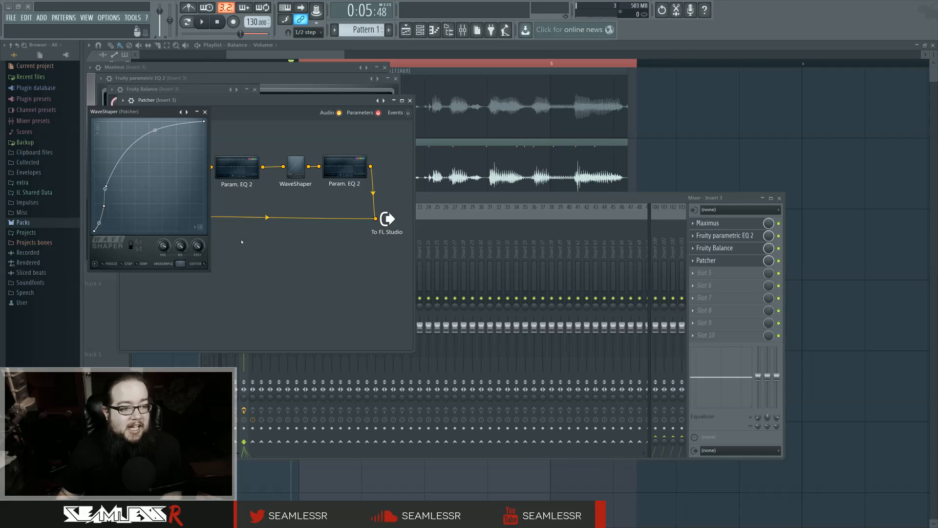
{"action": "left_click", "coordinate": [205, 112]}
{"action": "left_click", "coordinate": [341, 166]}
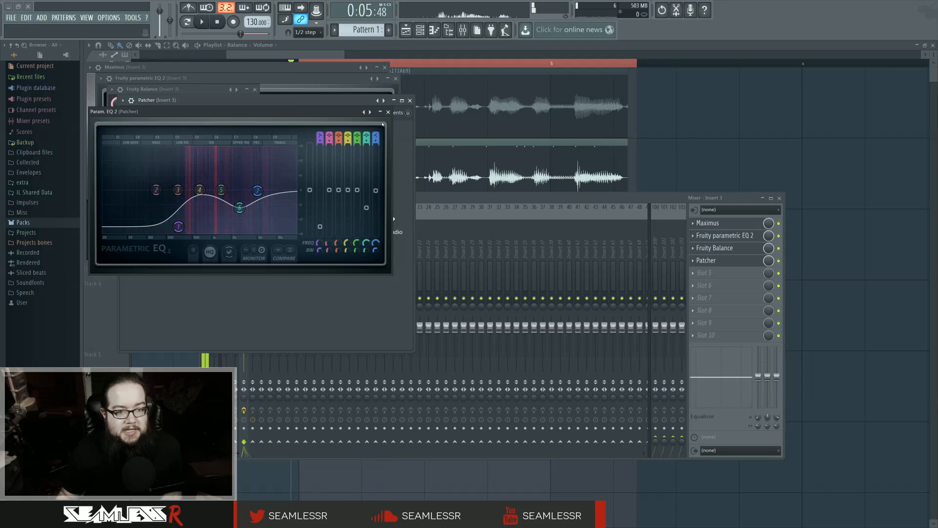
{"action": "left_click", "coordinate": [389, 110]}
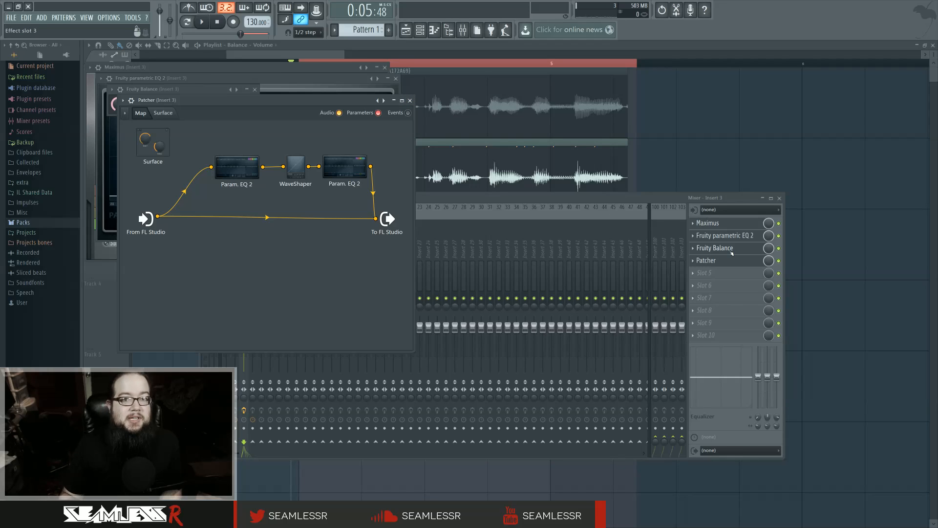
{"action": "left_click", "coordinate": [295, 174]}
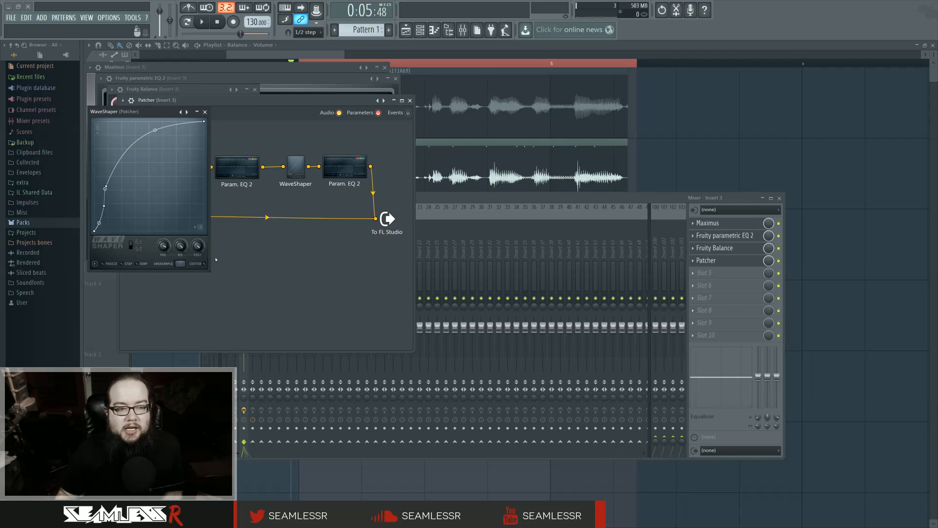
{"action": "left_click", "coordinate": [205, 111]}
Close all mixer and plugin windows and play the processed vocal section in the playlist
{"action": "key", "text": "F12"}
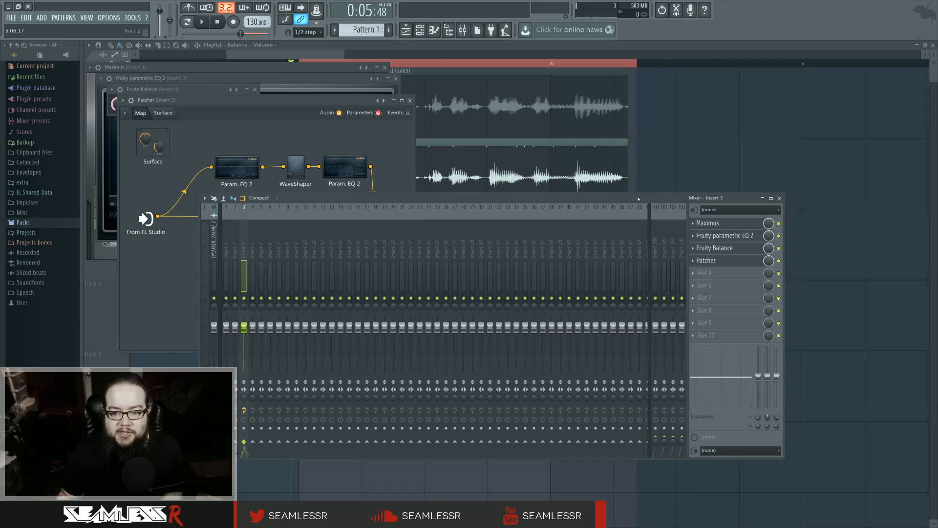
{"action": "key", "text": "space"}
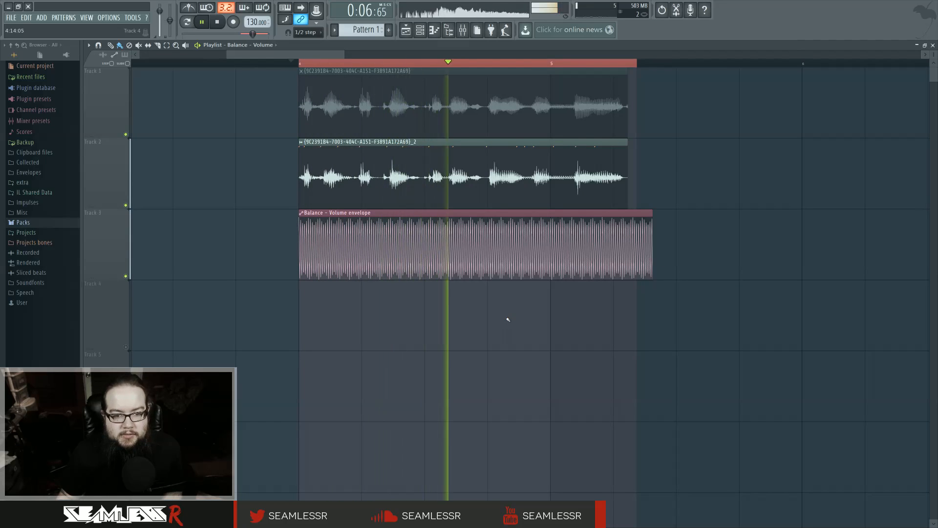
{"action": "key", "text": "space"}
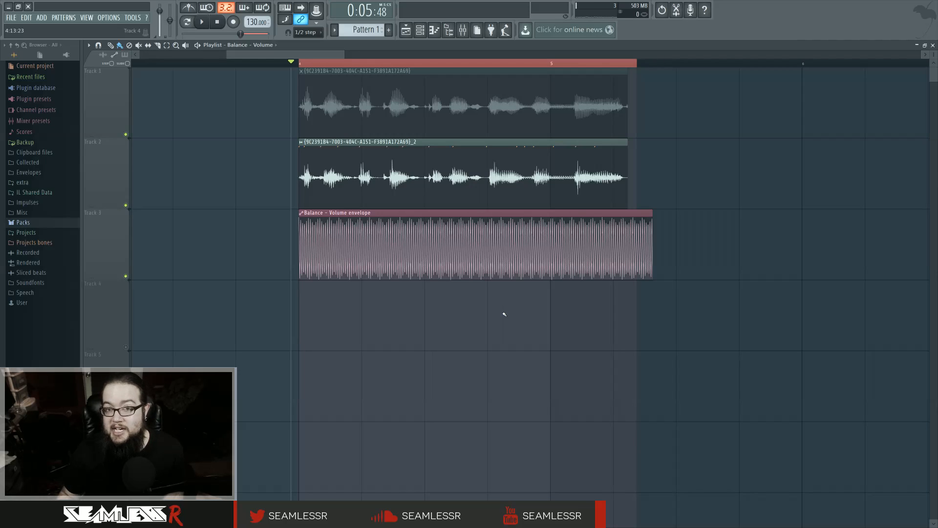
Set the processed vocal sample's time stretching mode to e3 mono and close its settings
{"action": "double_click", "coordinate": [487, 122]}
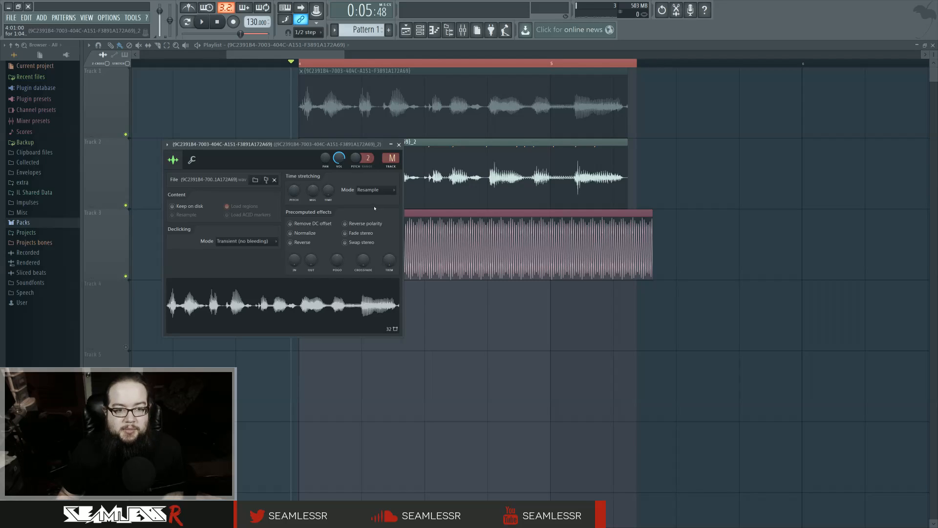
{"action": "left_click", "coordinate": [370, 192]}
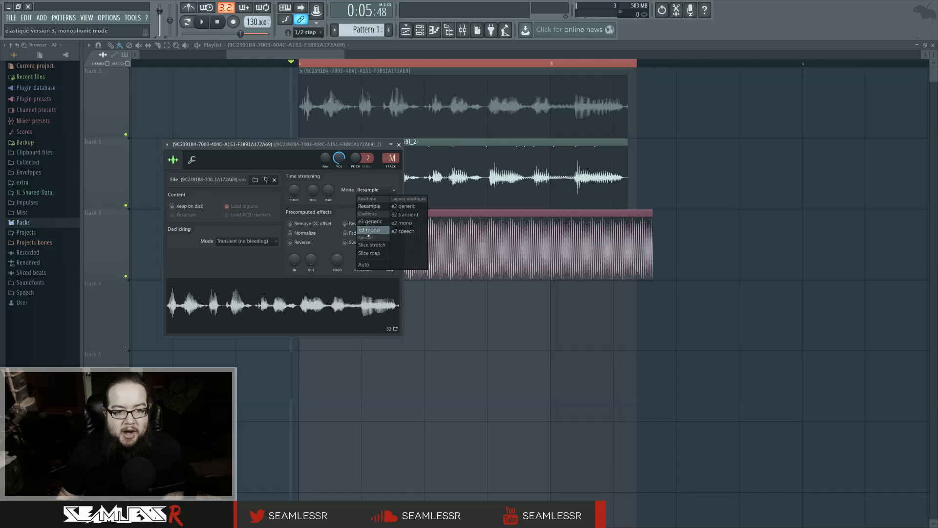
{"action": "left_click", "coordinate": [369, 229]}
{"action": "left_click", "coordinate": [399, 144]}
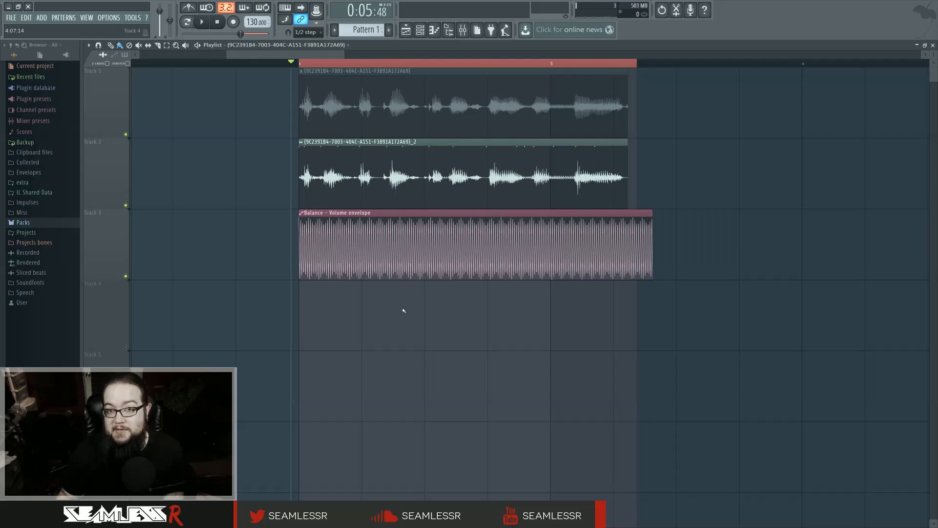
Move the playhead to the start of the song and play the first audio clip on track 1
{"action": "scroll", "coordinate": [578, 329], "scroll_direction": "up", "scroll_amount": 3}
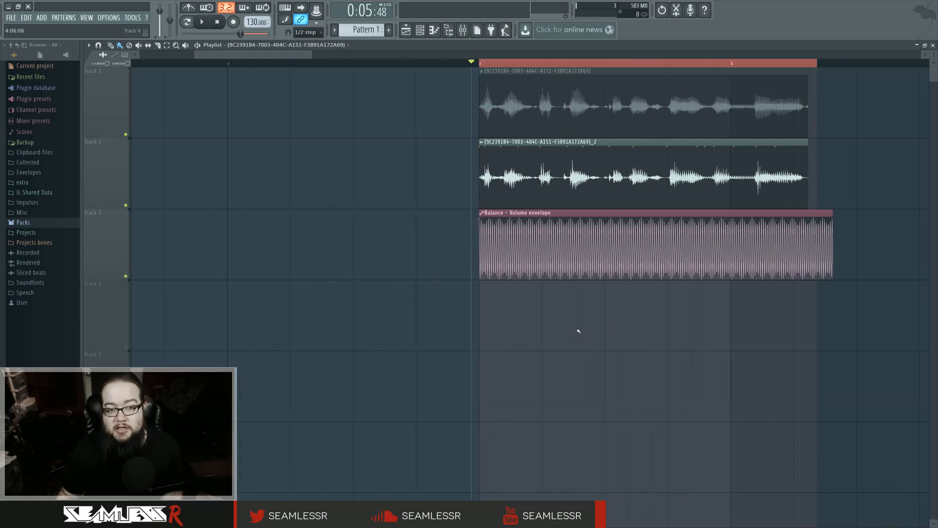
{"action": "scroll", "coordinate": [578, 329], "scroll_direction": "down", "scroll_amount": 2, "text": "ctrl"}
{"action": "left_click", "coordinate": [249, 64]}
{"action": "left_click_drag", "start_coordinate": [247, 65], "coordinate": [136, 64]}
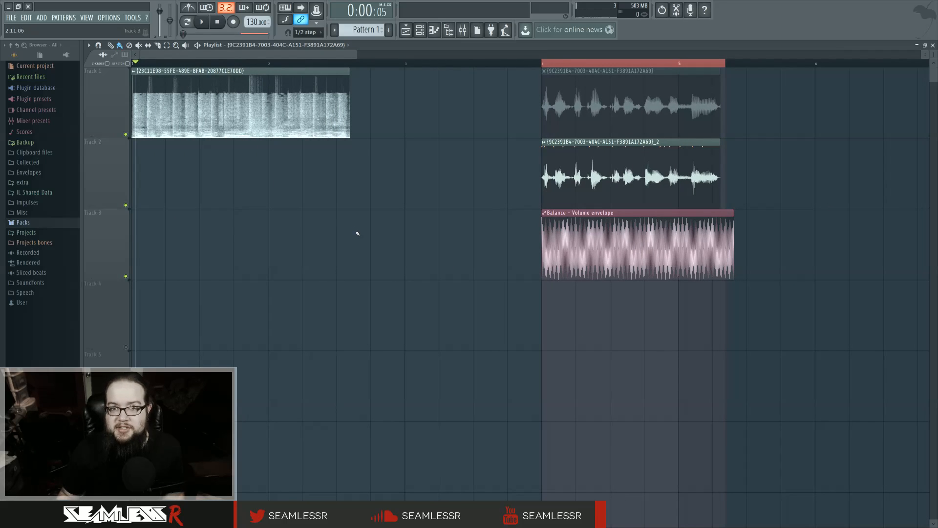
{"action": "key", "text": "space"}
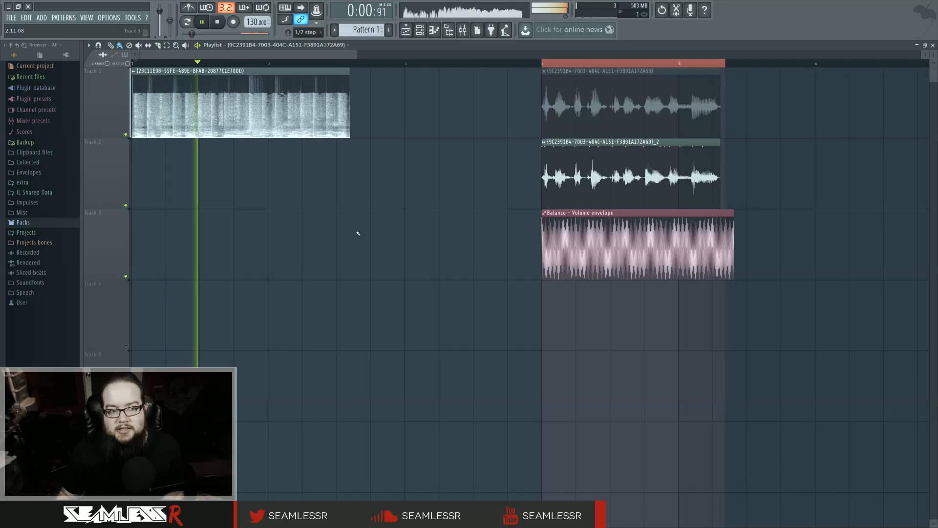
{"action": "key", "text": "space"}
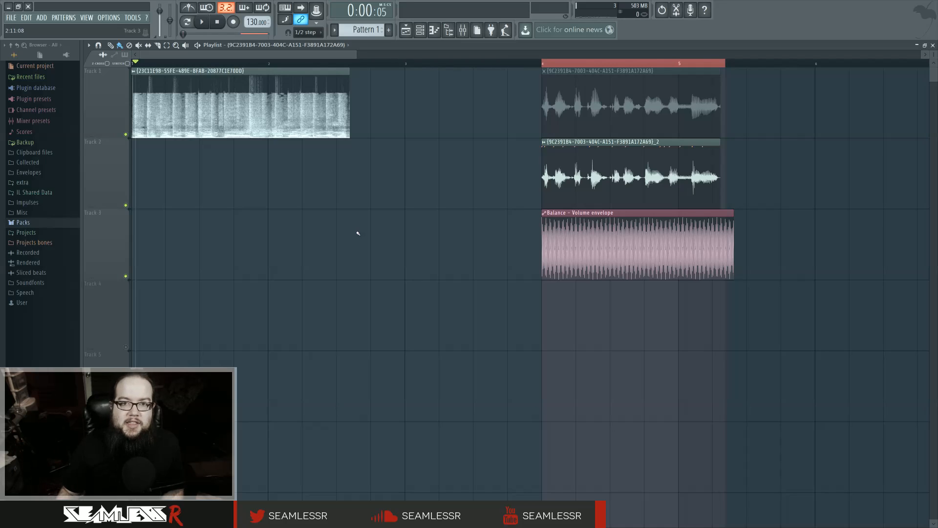
Return the playhead to the start of the selected vocal section
{"action": "left_click_drag", "start_coordinate": [838, 310], "coordinate": [716, 310]}
{"action": "scroll", "coordinate": [716, 310], "scroll_direction": "up", "scroll_amount": 3}
{"action": "left_click_drag", "start_coordinate": [421, 312], "coordinate": [569, 312]}
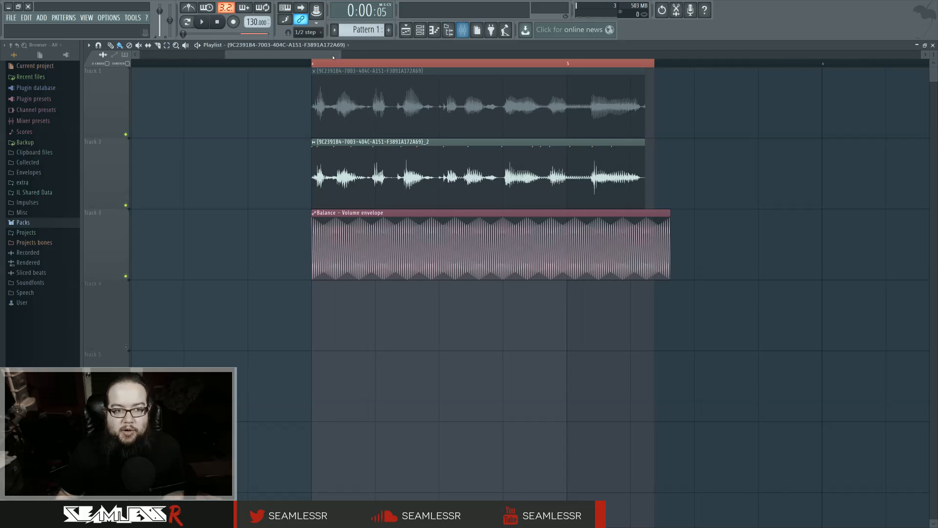
{"action": "left_click", "coordinate": [217, 22]}
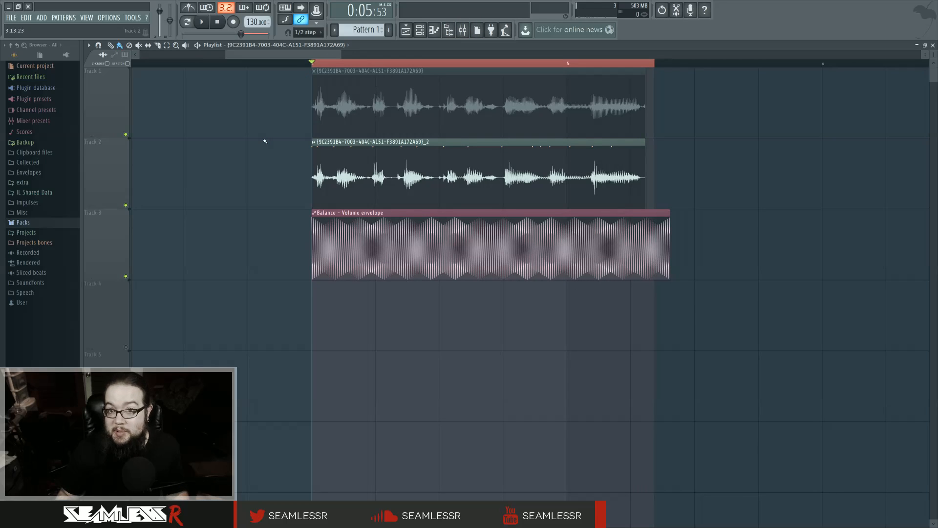
Delete the audio clip at the start of track 1 from the playlist
{"action": "scroll", "coordinate": [249, 178], "scroll_direction": "down", "scroll_amount": 4}
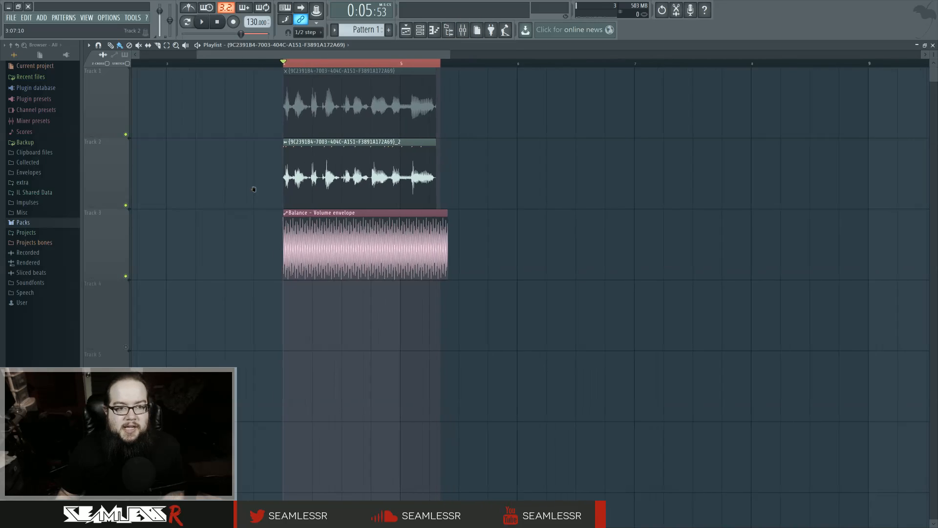
{"action": "left_click_drag", "start_coordinate": [255, 188], "coordinate": [347, 211]}
{"action": "scroll", "coordinate": [347, 211], "scroll_direction": "down", "scroll_amount": 1}
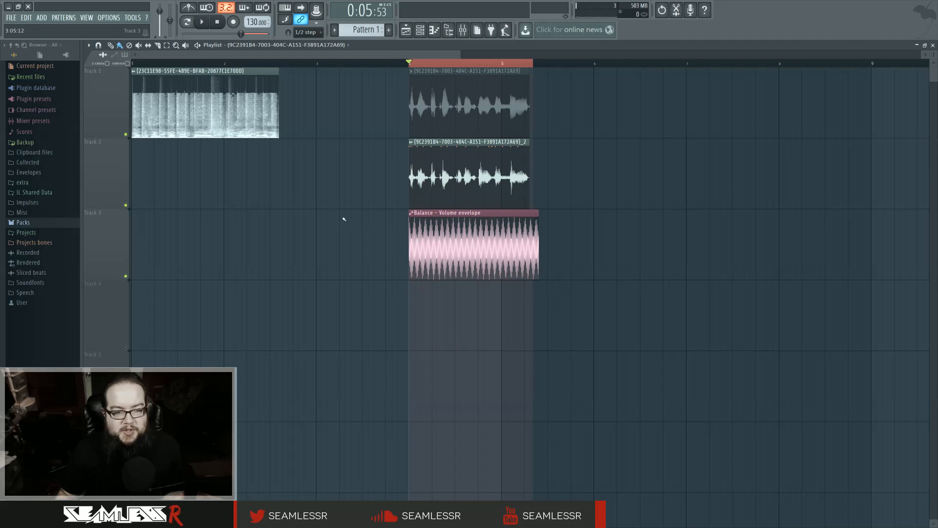
{"action": "right_click", "coordinate": [237, 94]}
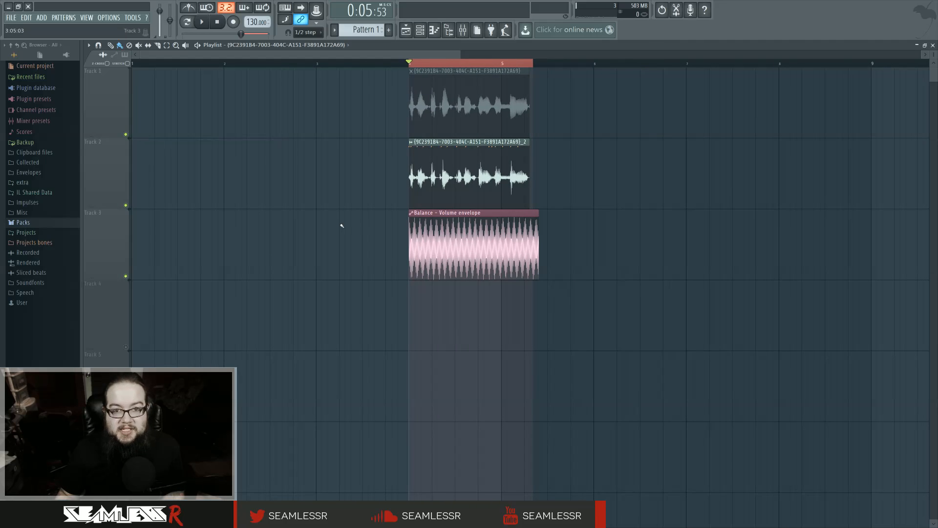